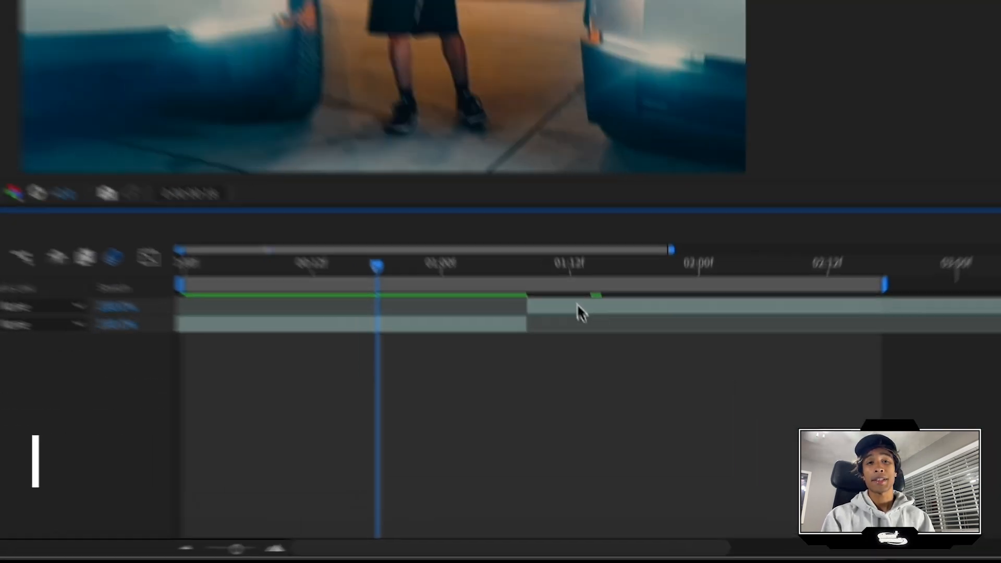
Extend the start of the top clip back to 0:00:01:01 so it overlaps the end of the clip below.
left_click(631, 420)
left_click_drag(614, 255, 530, 276)
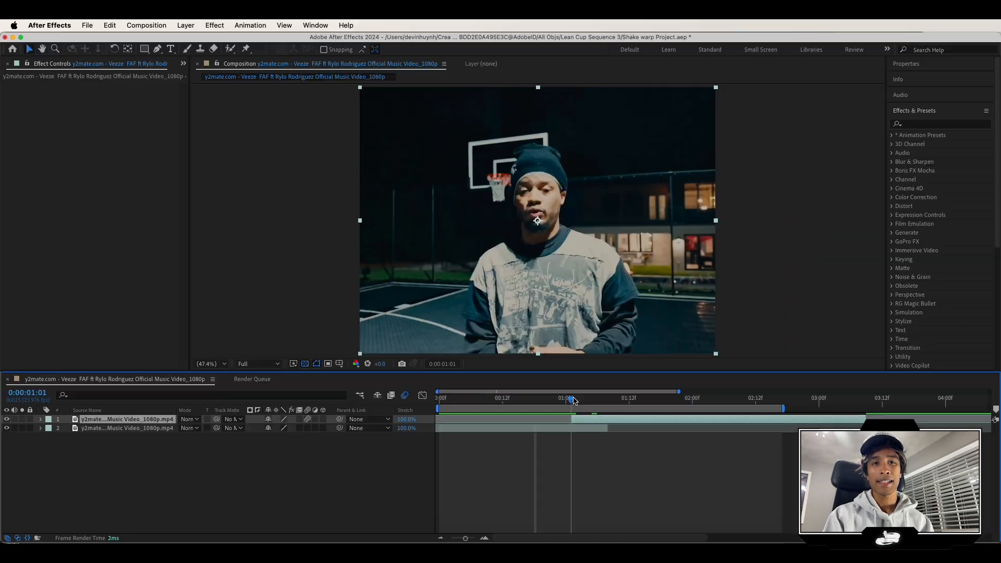
Review the composition settings.
left_click(185, 22)
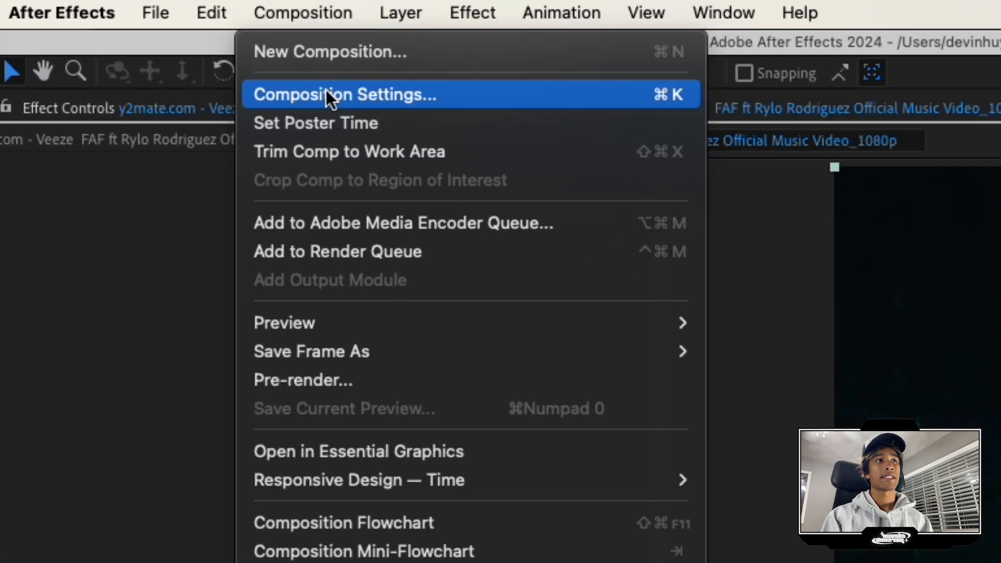
left_click(232, 73)
left_click(211, 174)
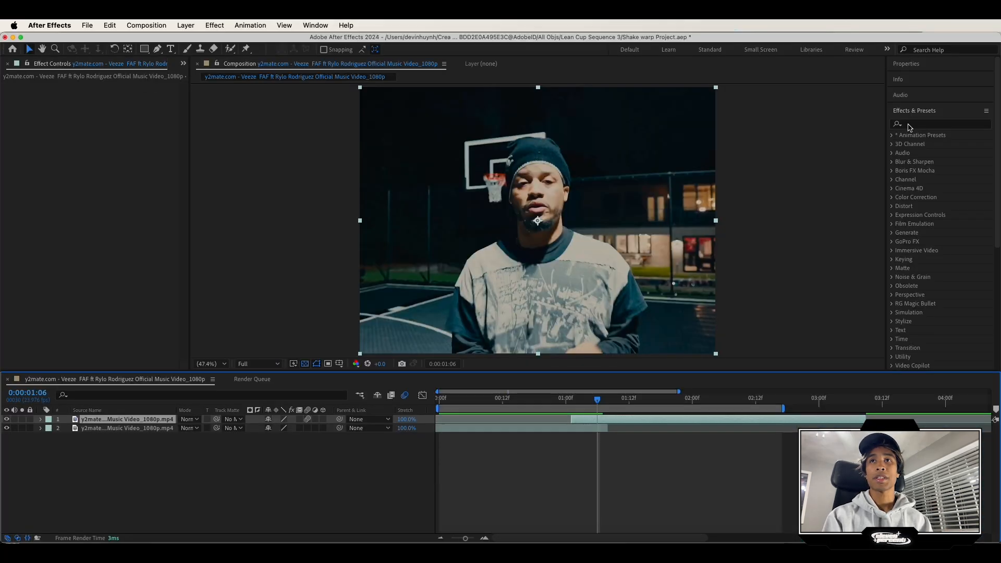
Find the Turbulent Displace effect by searching for "turb" and apply it to the top clip.
left_click(910, 126)
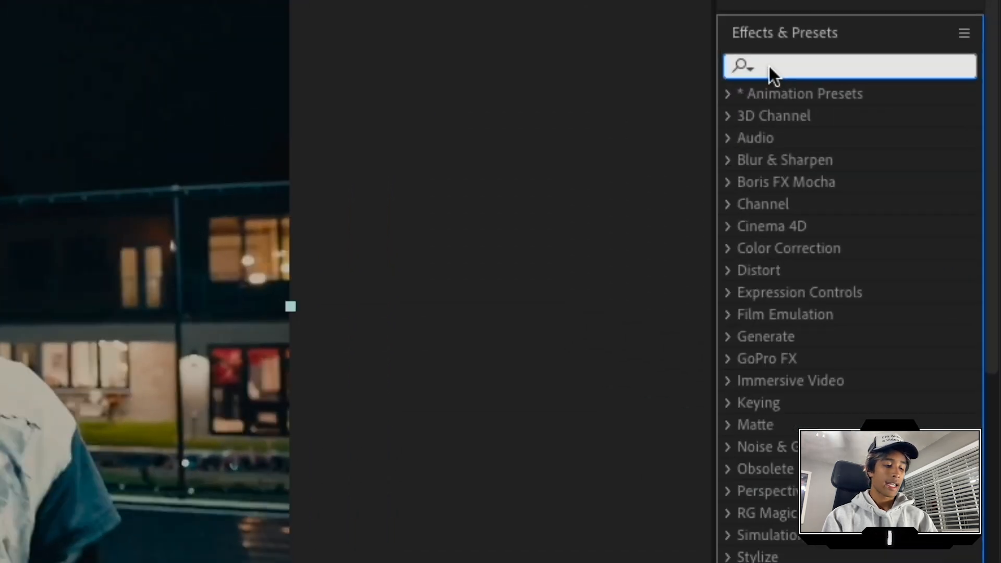
type("turb")
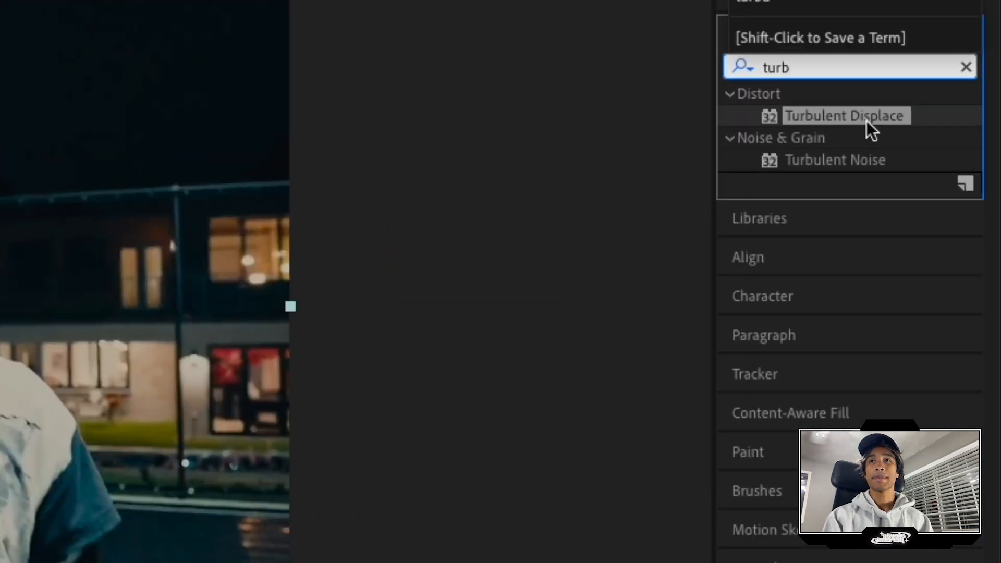
left_click_drag(867, 118, 656, 264)
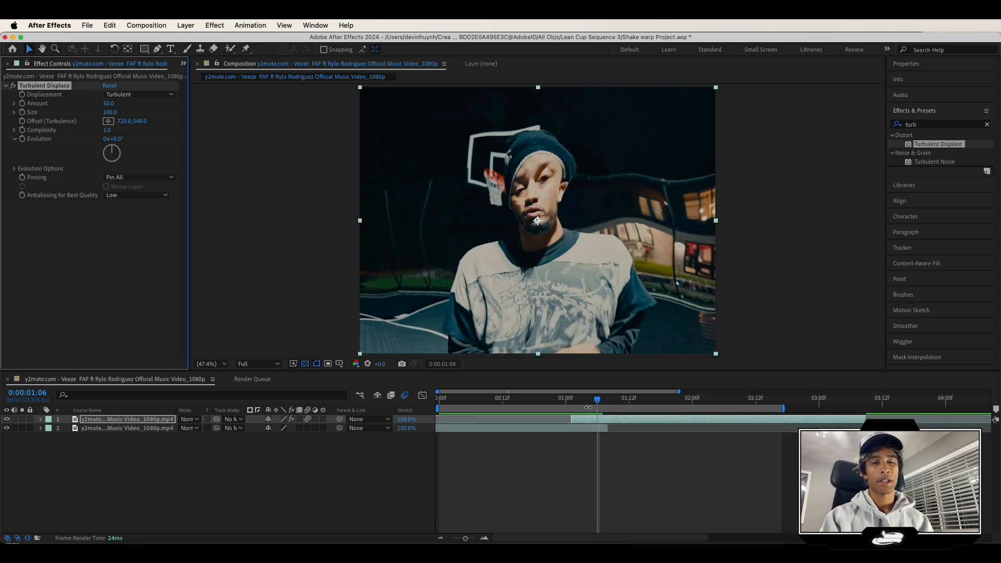
At 0:00:01:01, set the top clip's Turbulent Displace Size to 159 and its Displacement to Bulge.
left_click_drag(603, 406, 574, 412)
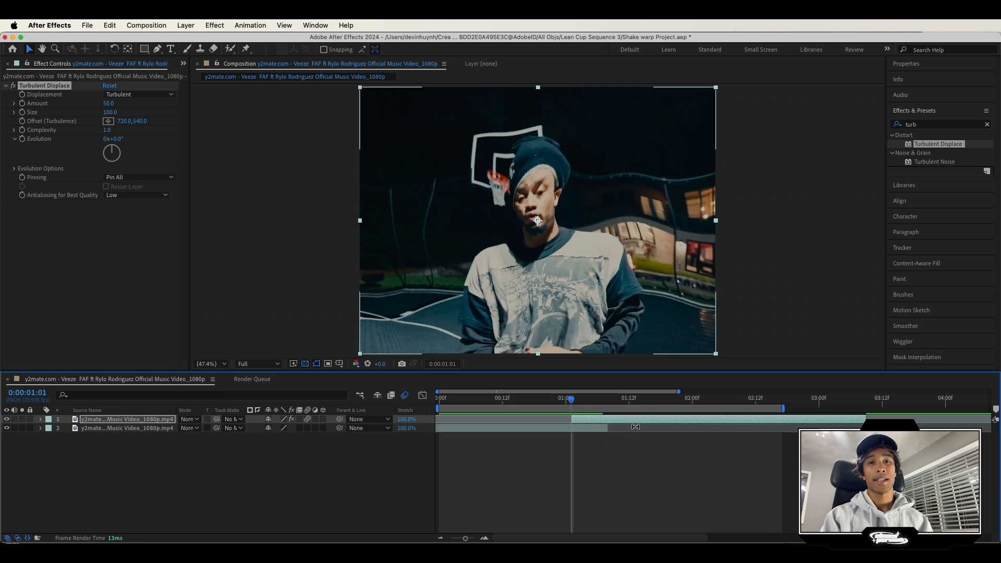
left_click(41, 420)
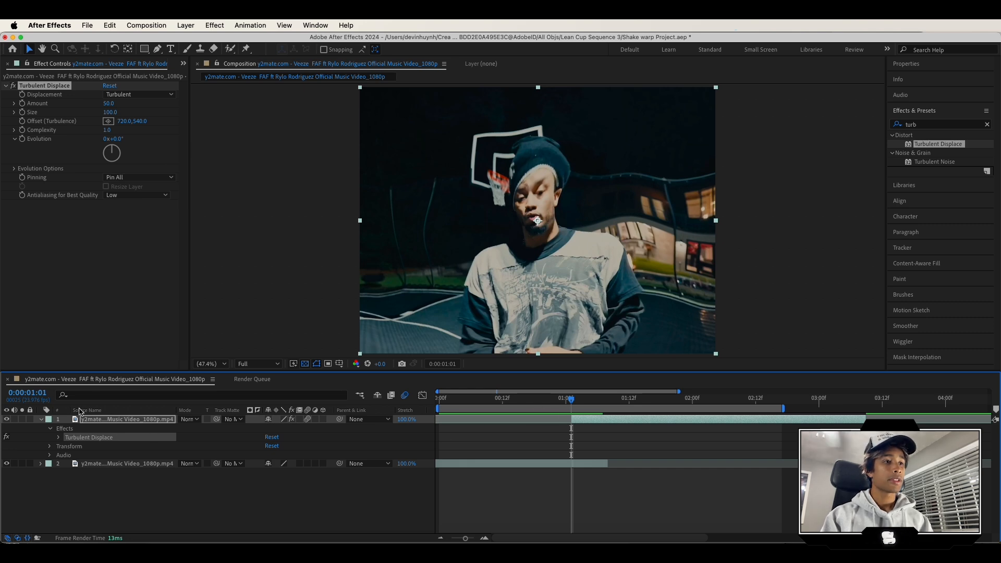
left_click(58, 440)
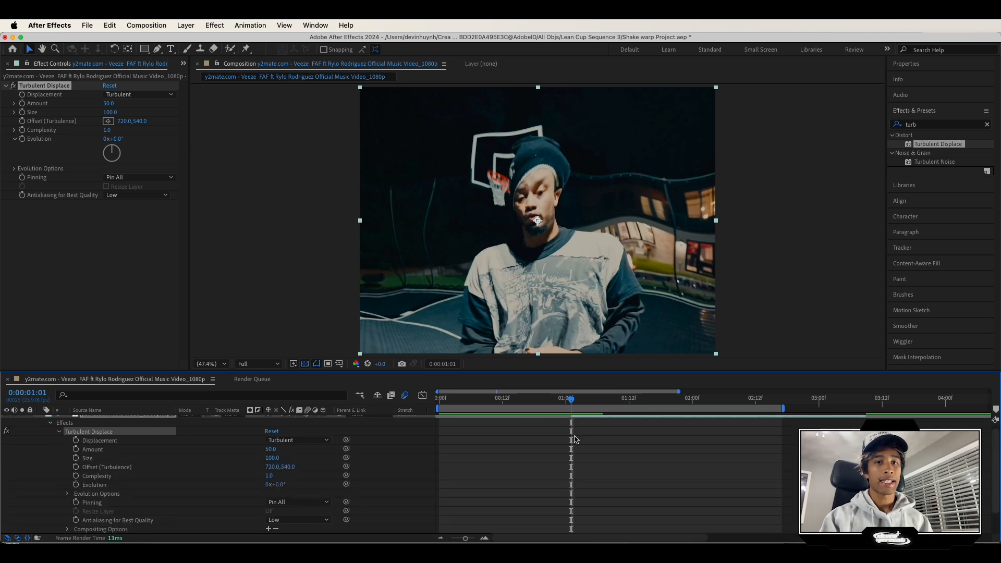
left_click(272, 458)
type("159")
key("Return")
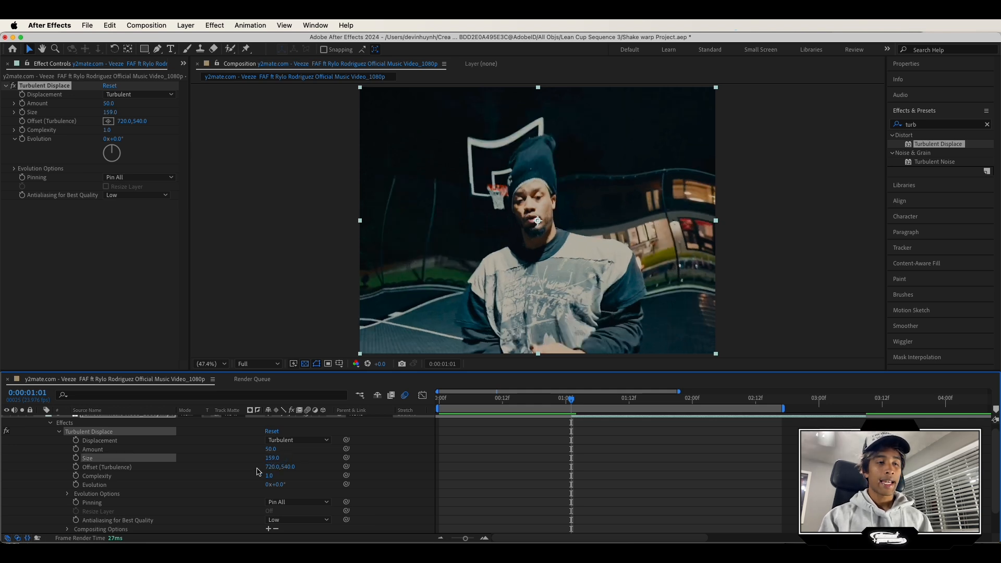
left_click(292, 443)
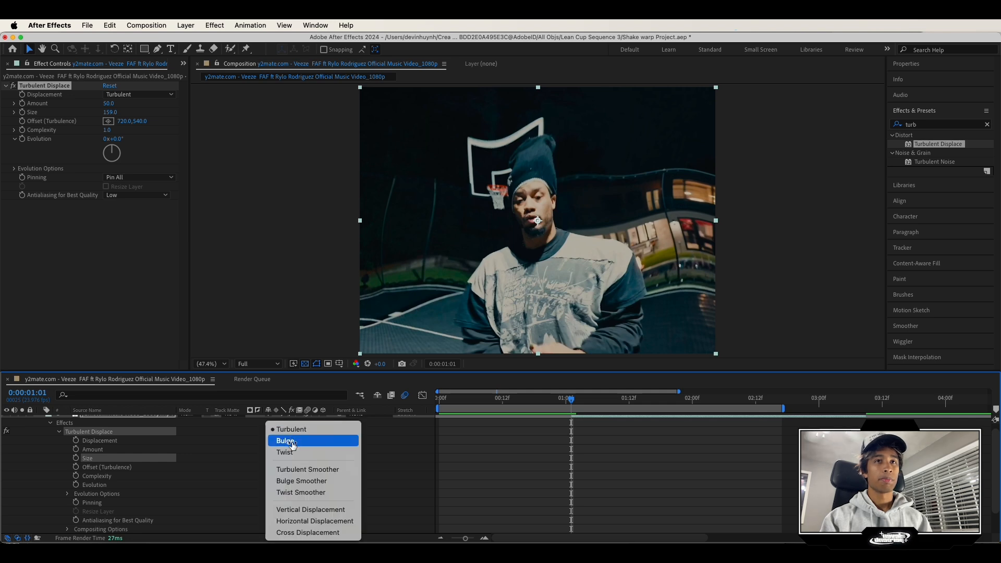
left_click(292, 444)
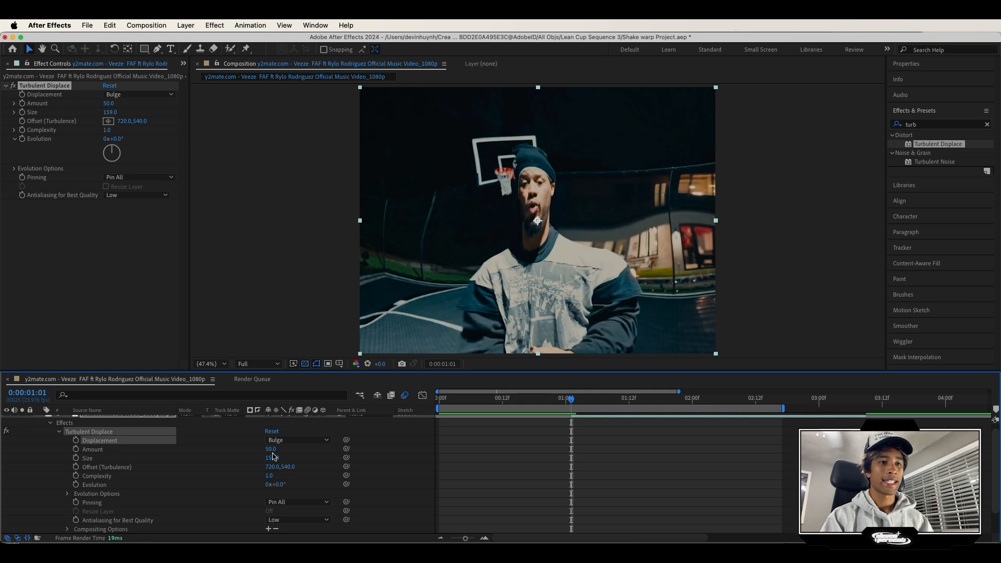
Keyframe the Turbulent Displace Evolution at 0x+0.0° at 0:00:01:01 and 3x+15.0° at 0:00:03:08.
scroll(273, 457, "up", 1)
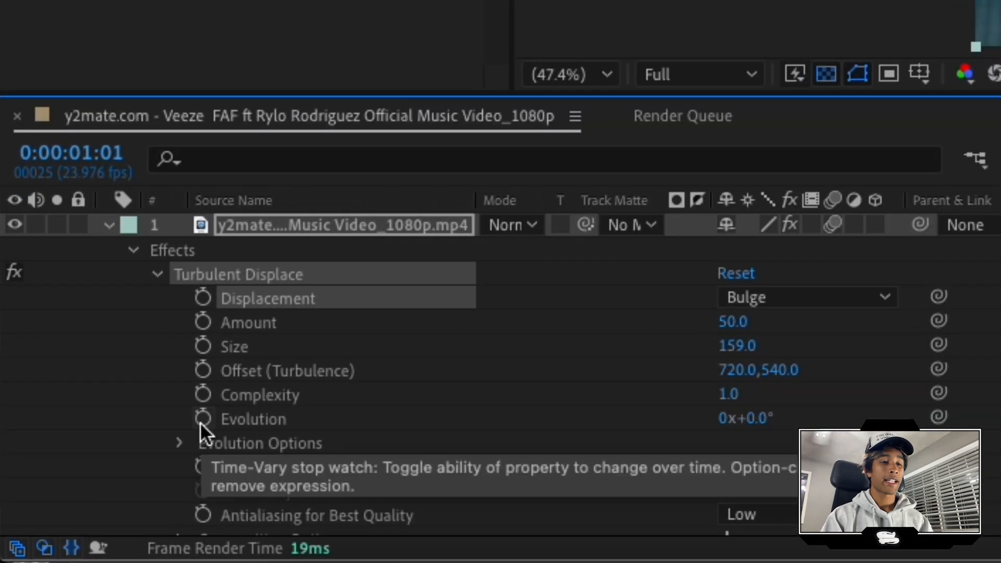
left_click(75, 490)
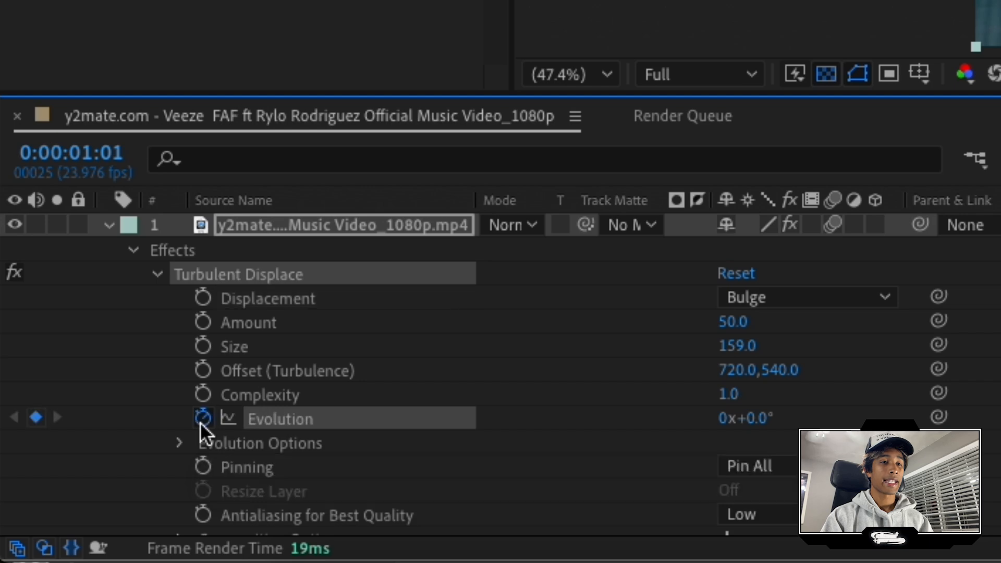
left_click(921, 199)
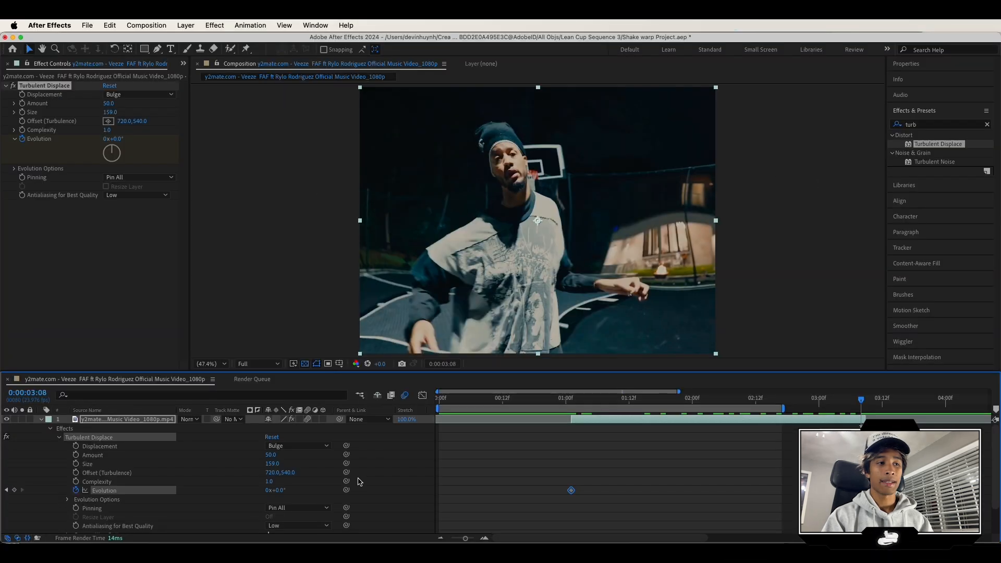
left_click_drag(275, 491, 417, 491)
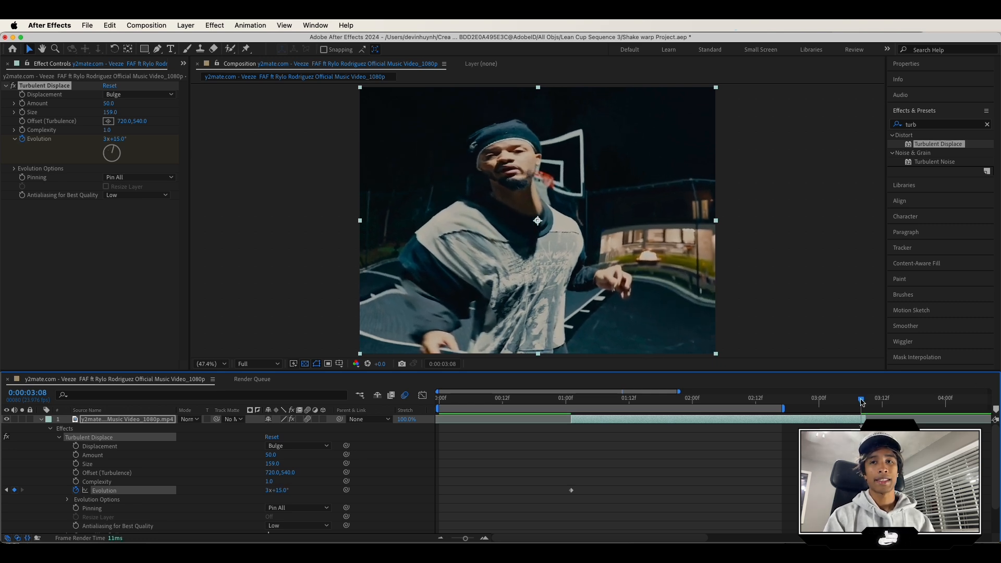
Raise the Evolution at 0:00:03:08 to 5x+15.0° and preview the warp across the top clip.
left_click(634, 398)
key("space")
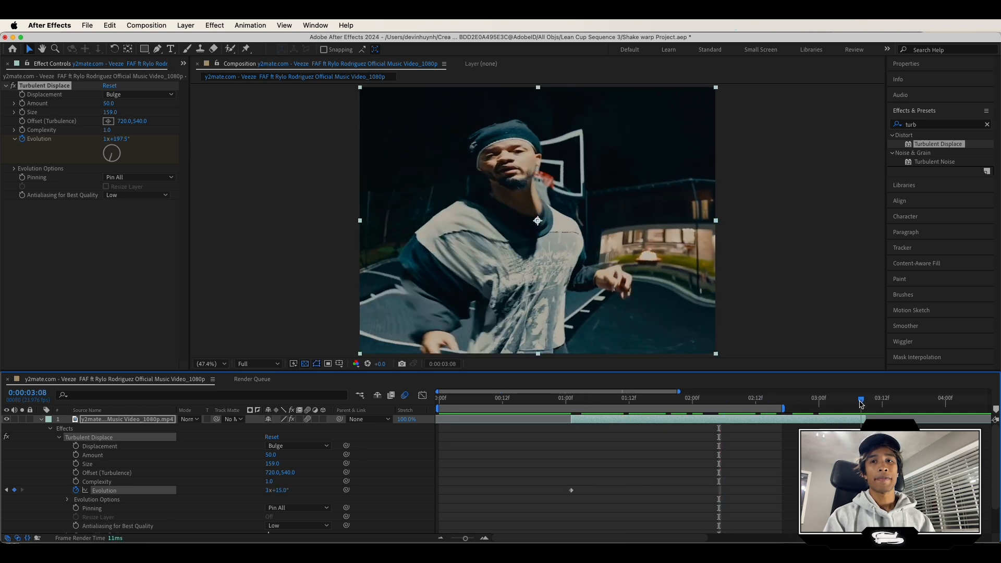
left_click_drag(612, 512, 672, 512)
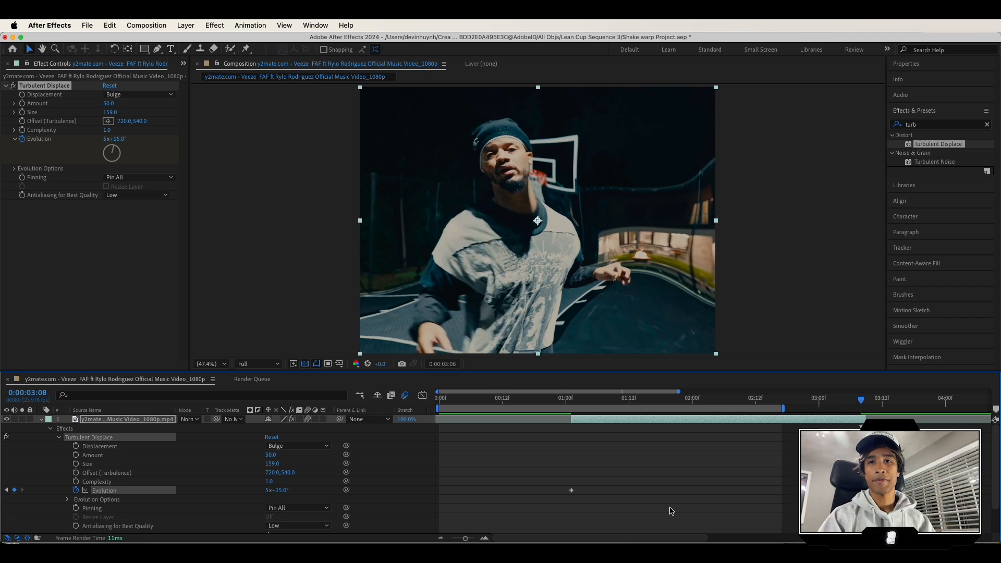
left_click_drag(886, 404, 863, 416)
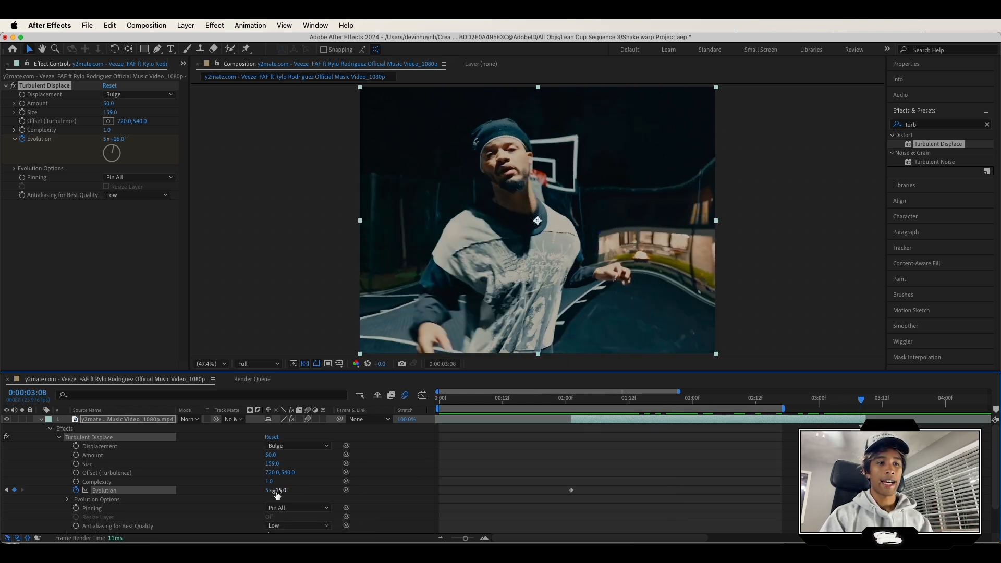
left_click_drag(868, 401, 563, 421)
key("space")
key("space")
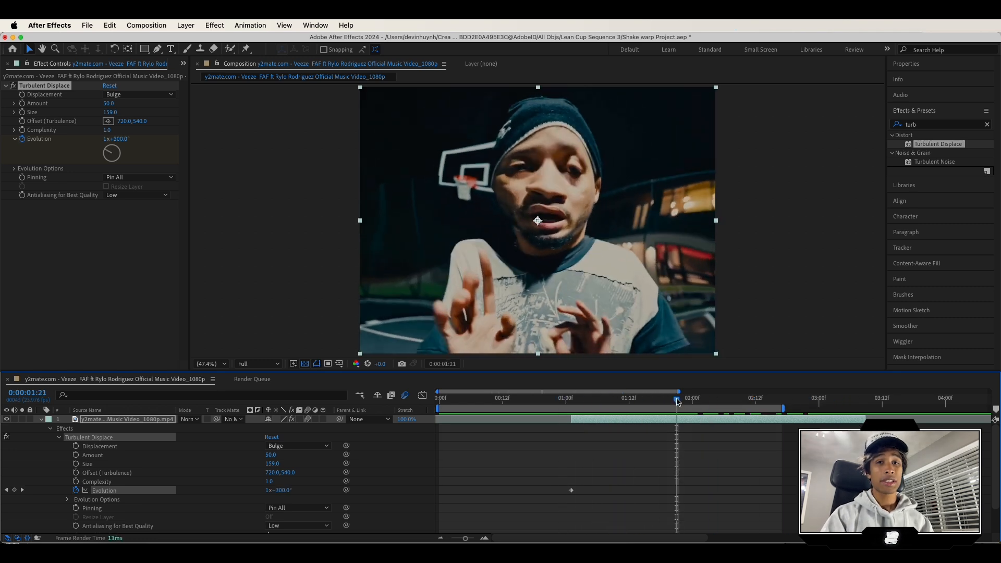
Keyframe the Turbulent Displace Amount at 83 at 0:00:01:01 and 0 at 0:00:01:18, and preview the animation.
left_click_drag(676, 425, 574, 428)
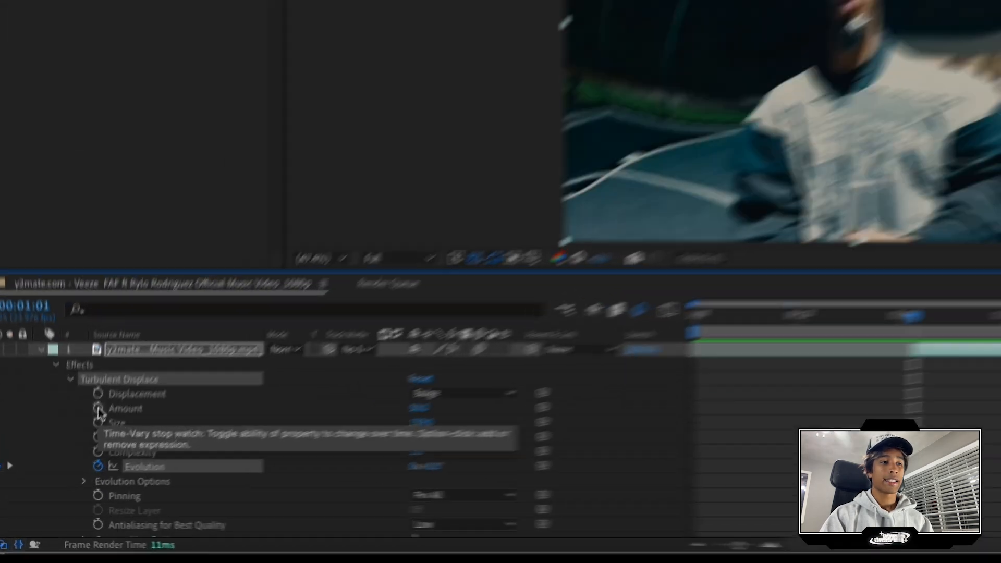
left_click(76, 456)
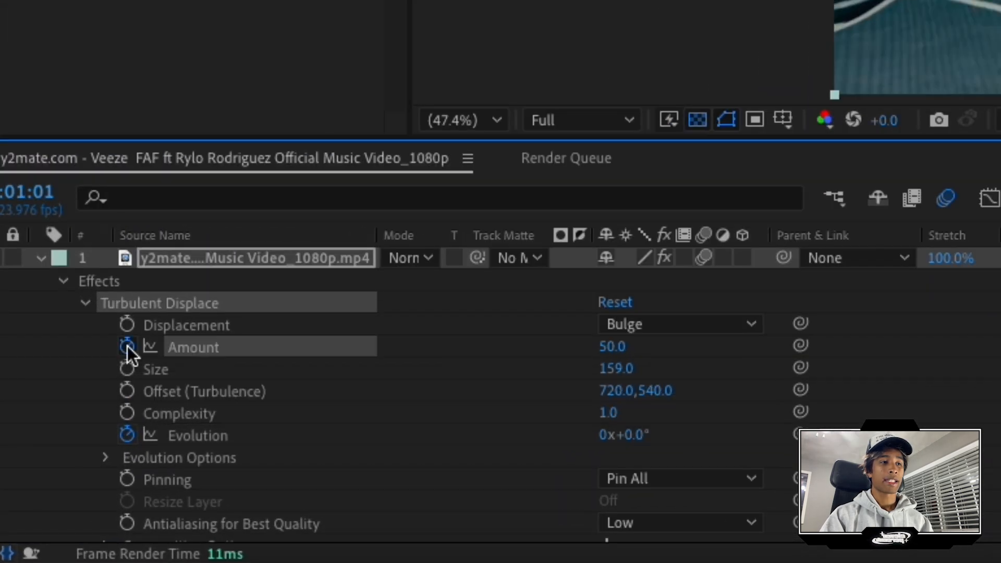
left_click_drag(617, 357, 648, 347)
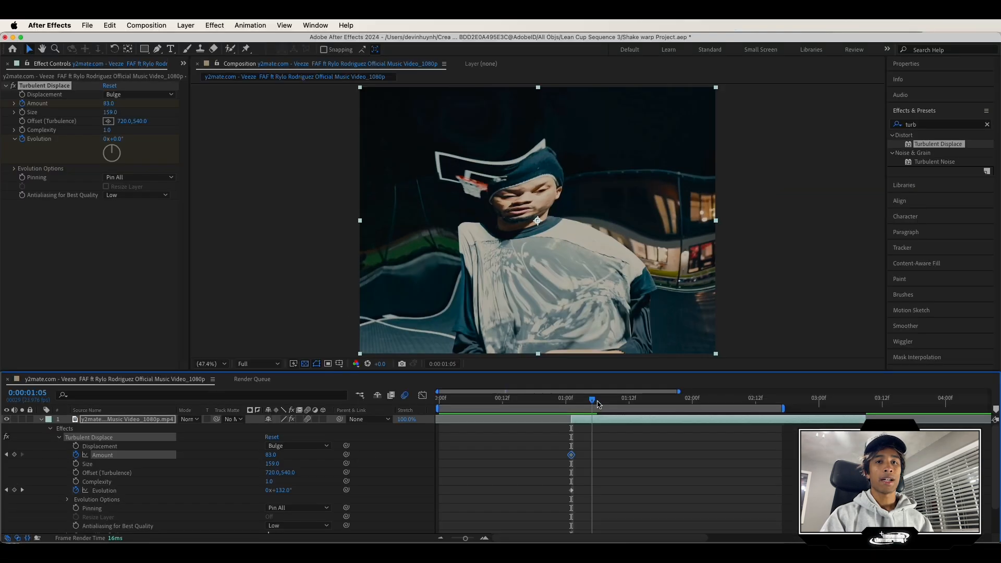
left_click_drag(593, 402, 661, 404)
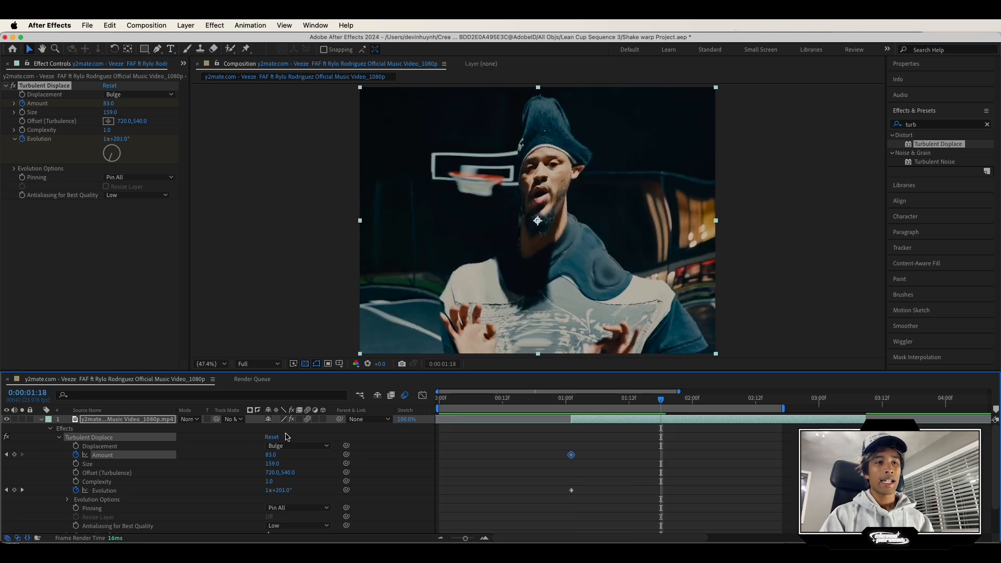
left_click(268, 457)
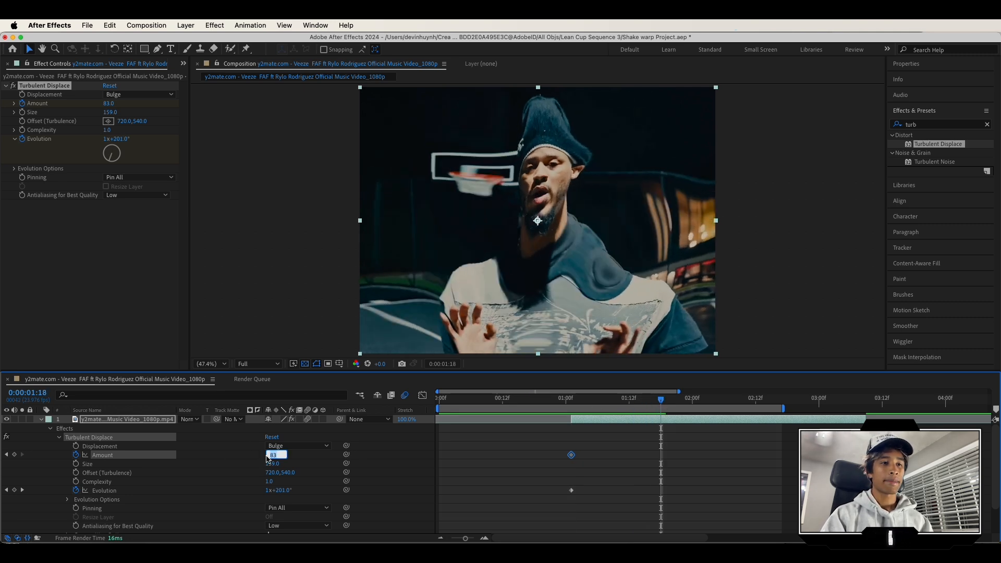
key("Return")
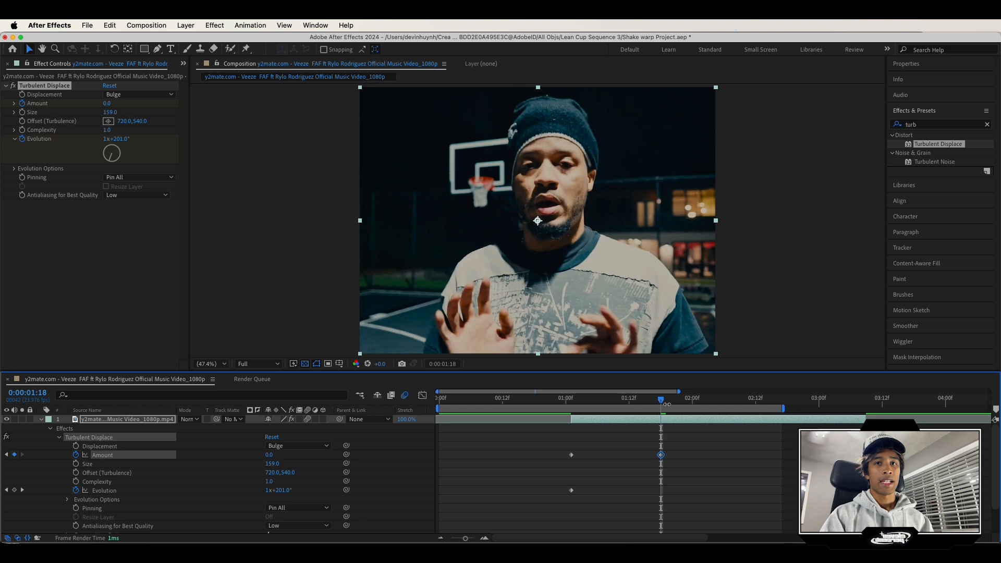
key("space")
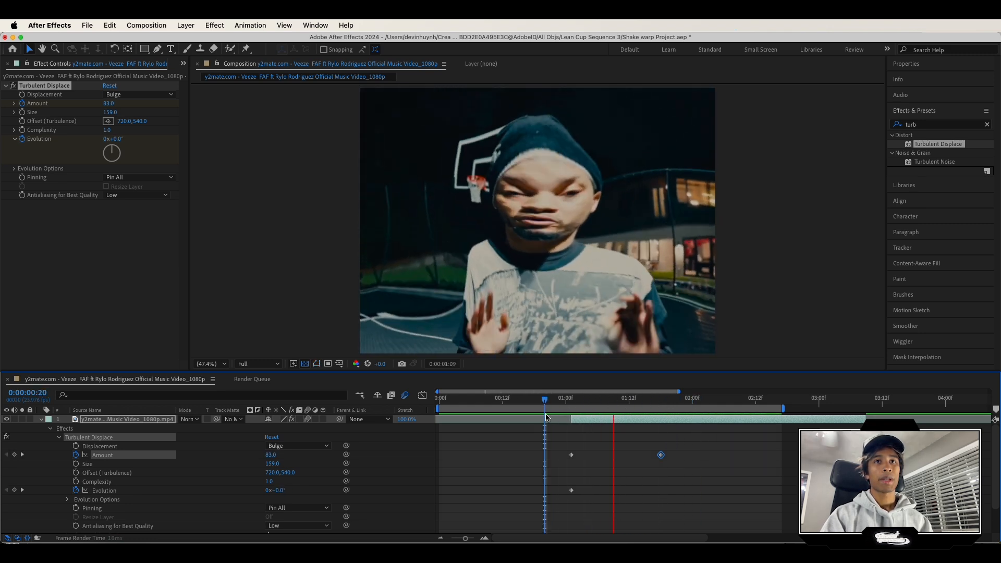
key("space")
Apply Easy Ease to both Amount keyframes.
left_click_drag(743, 446, 571, 464)
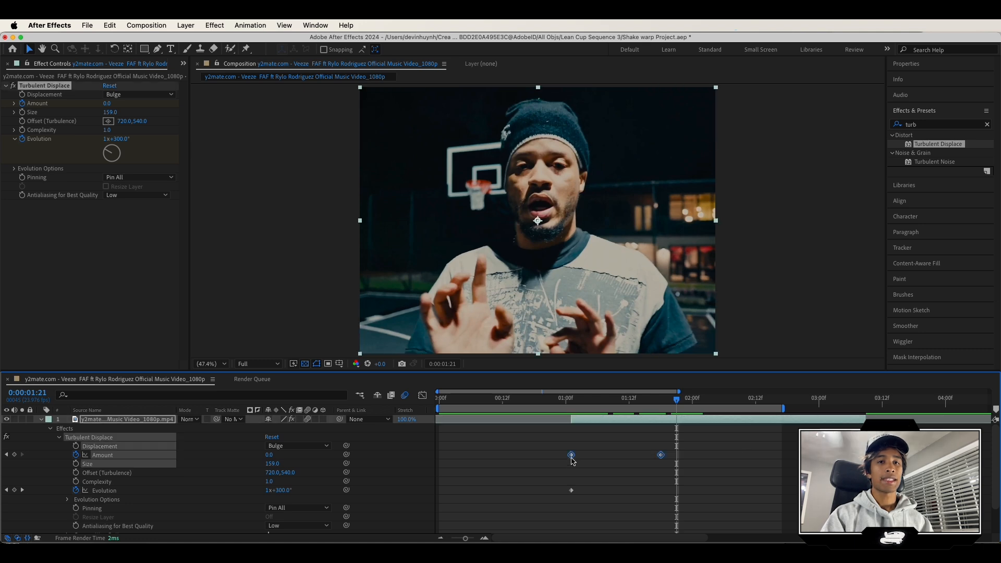
right_click(572, 460)
mouse_move(590, 533)
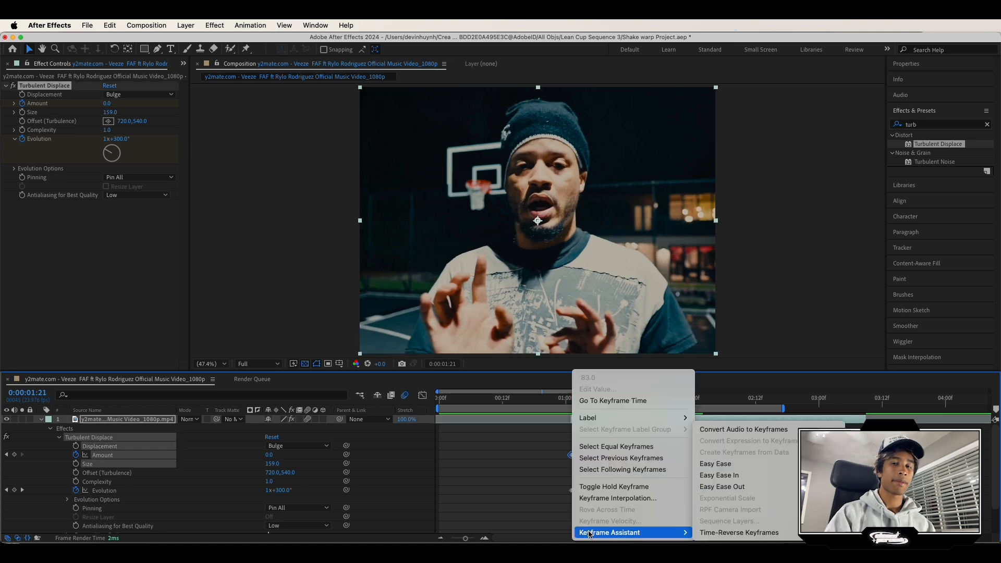
left_click(720, 465)
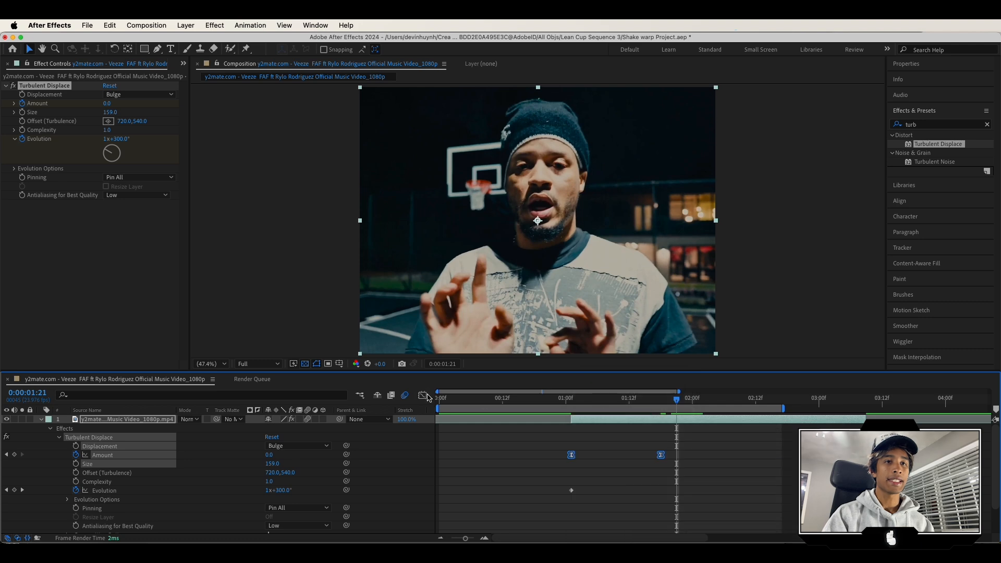
Reshape the Amount curve in the graph editor by lengthening the ease into the last keyframe and slightly extending the first keyframe's ease.
left_click(423, 397)
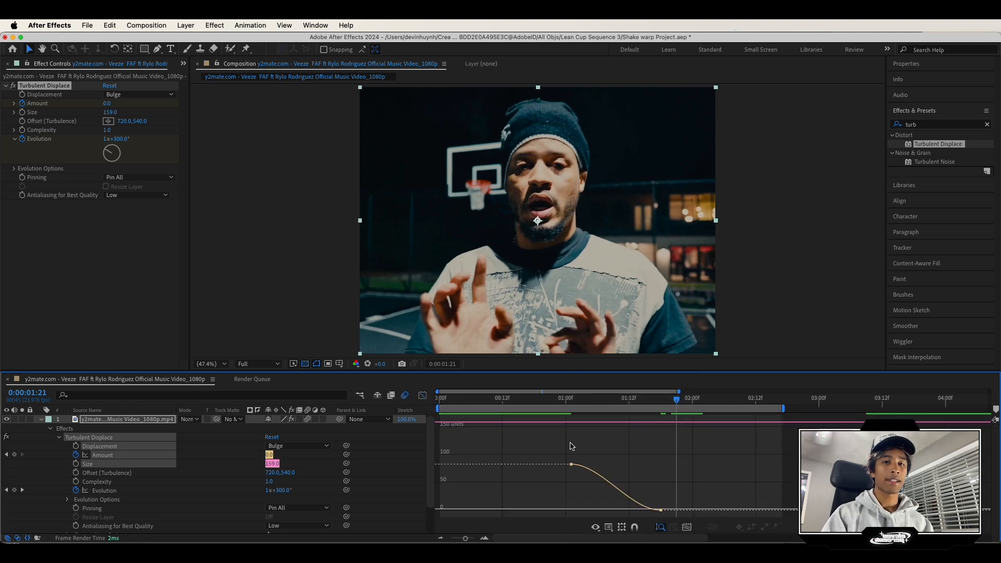
left_click(571, 464)
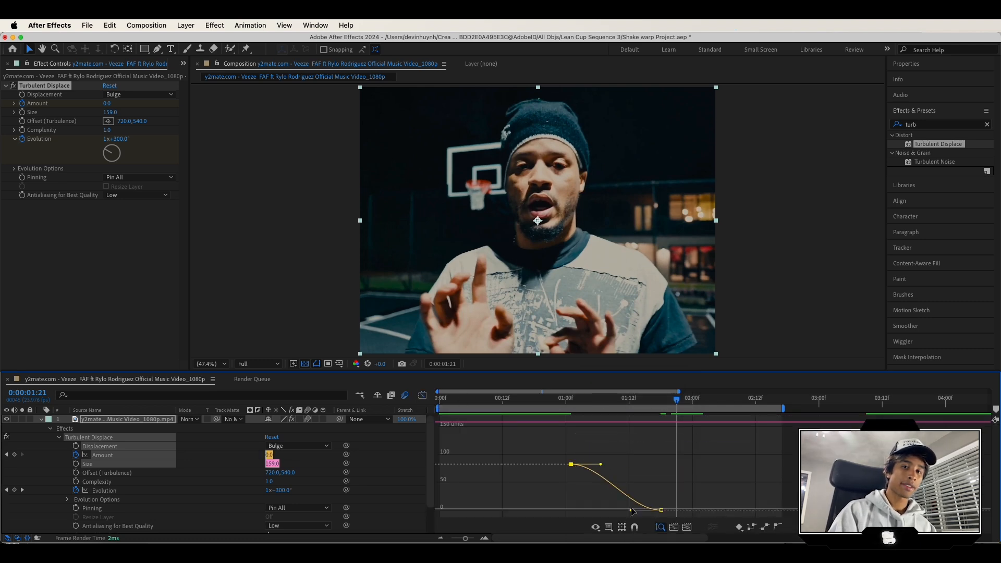
left_click_drag(630, 510, 607, 512)
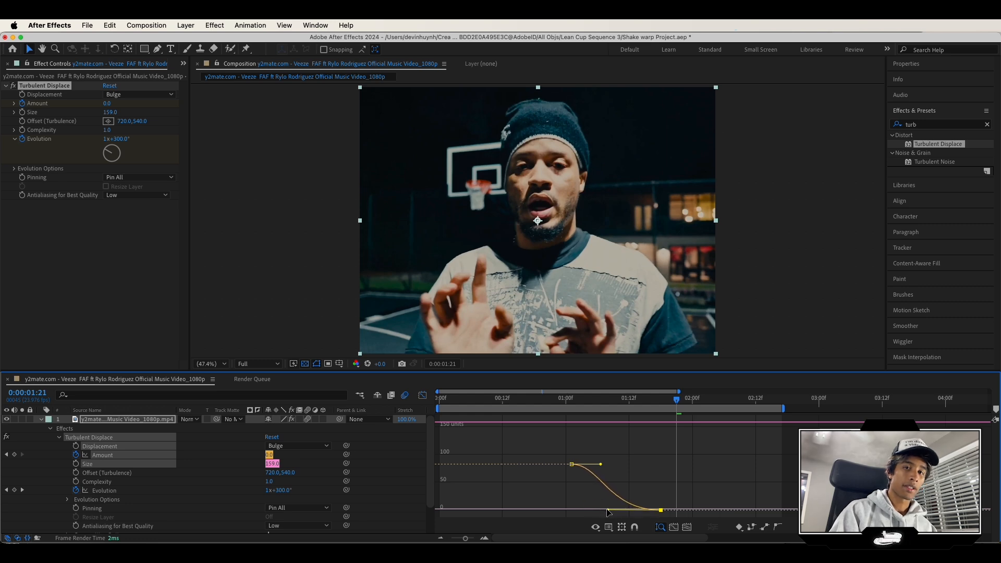
left_click_drag(601, 465, 604, 465)
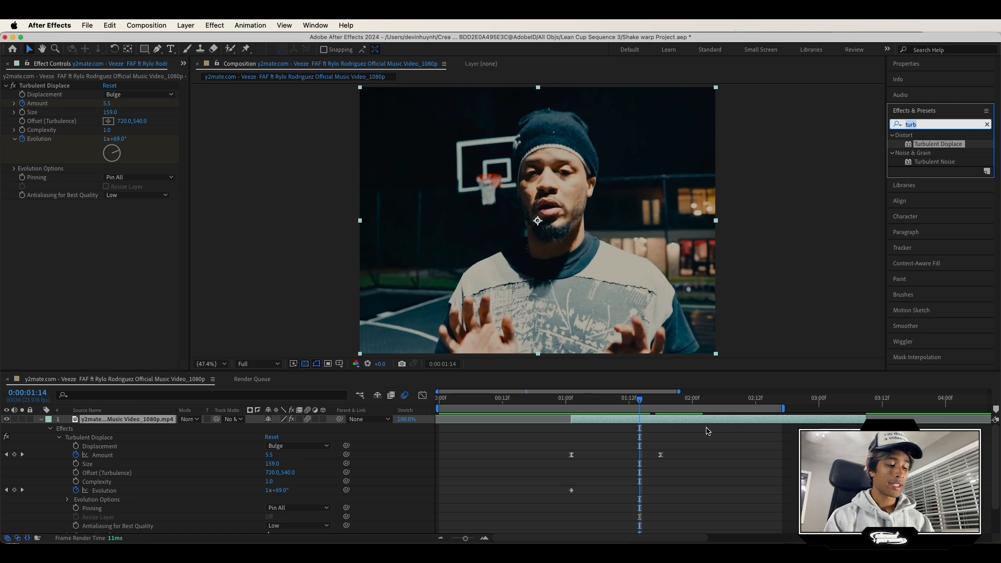
Apply the Glow effect to the top clip with a Glow Radius of 75 and a Glow Threshold of 29%.
type("glow")
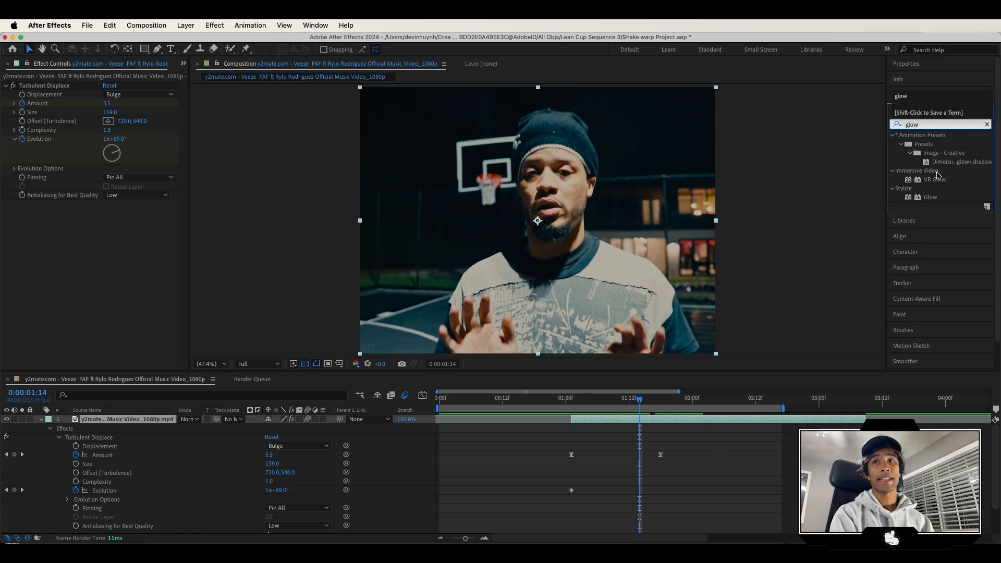
left_click(885, 125)
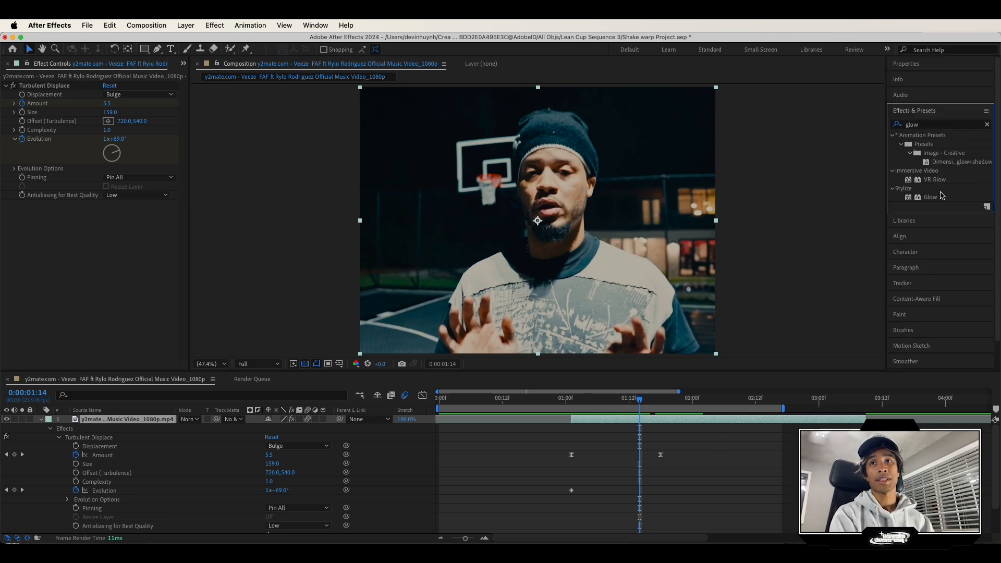
left_click_drag(937, 200, 599, 423)
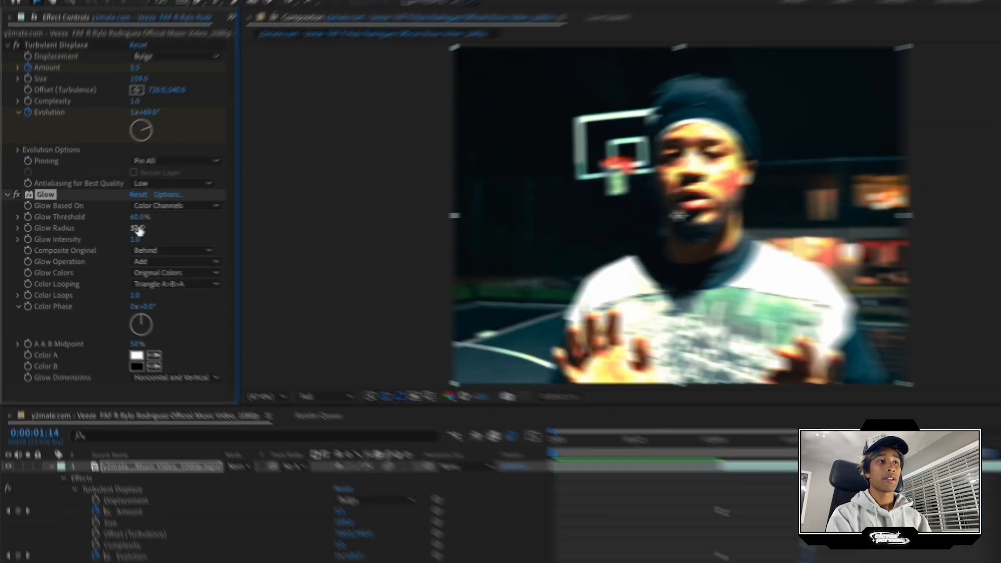
left_click_drag(273, 216, 341, 216)
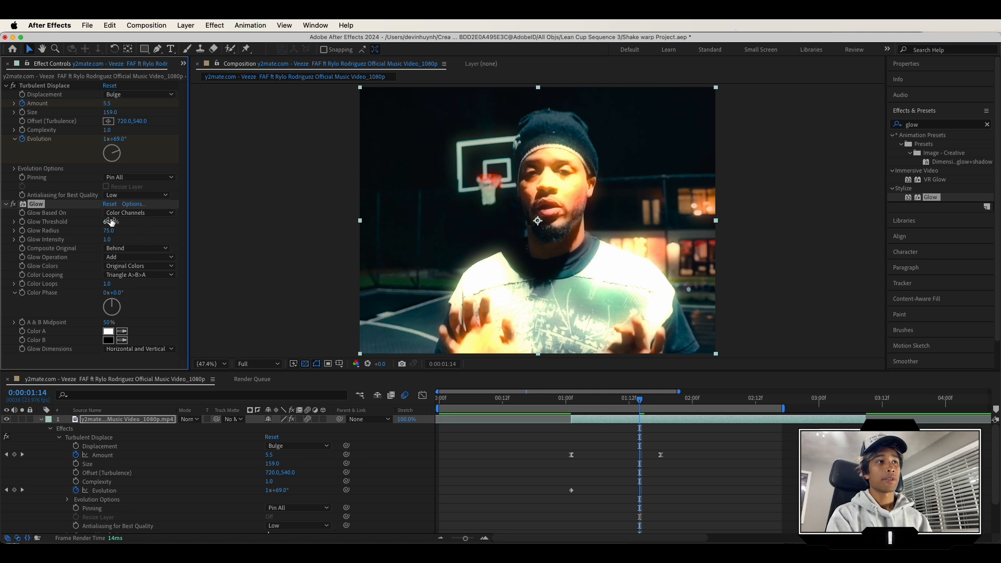
left_click_drag(110, 223, 69, 221)
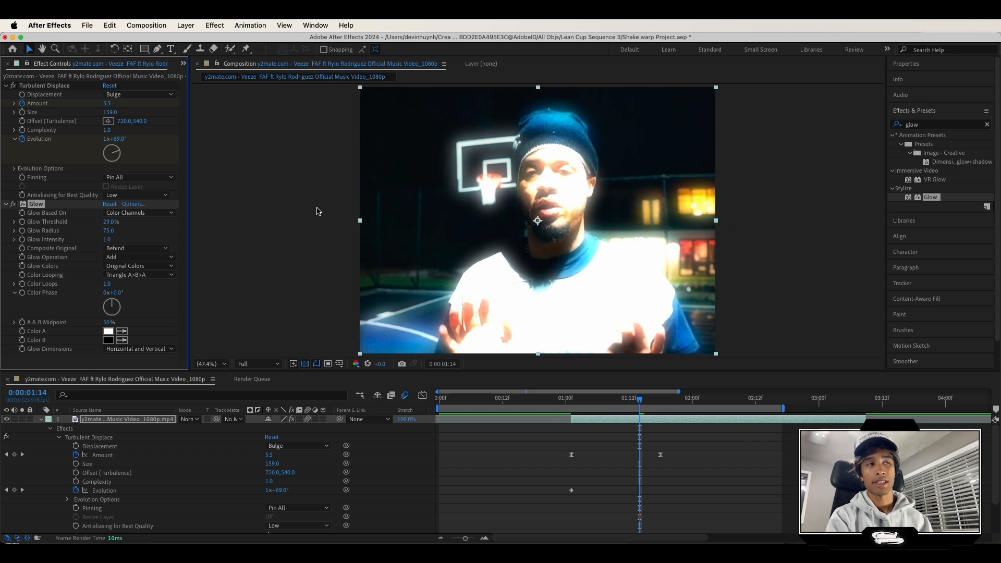
Keyframe the top clip's Glow Intensity at 1.0 at 0:00:01:01 and 0 at 0:00:01:18.
left_click_drag(639, 400, 571, 403)
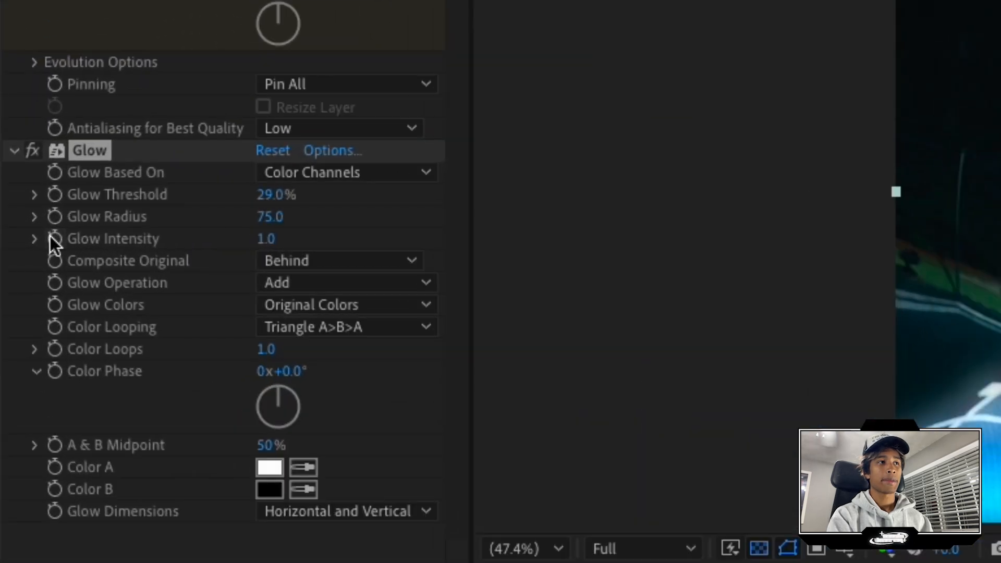
left_click(23, 240)
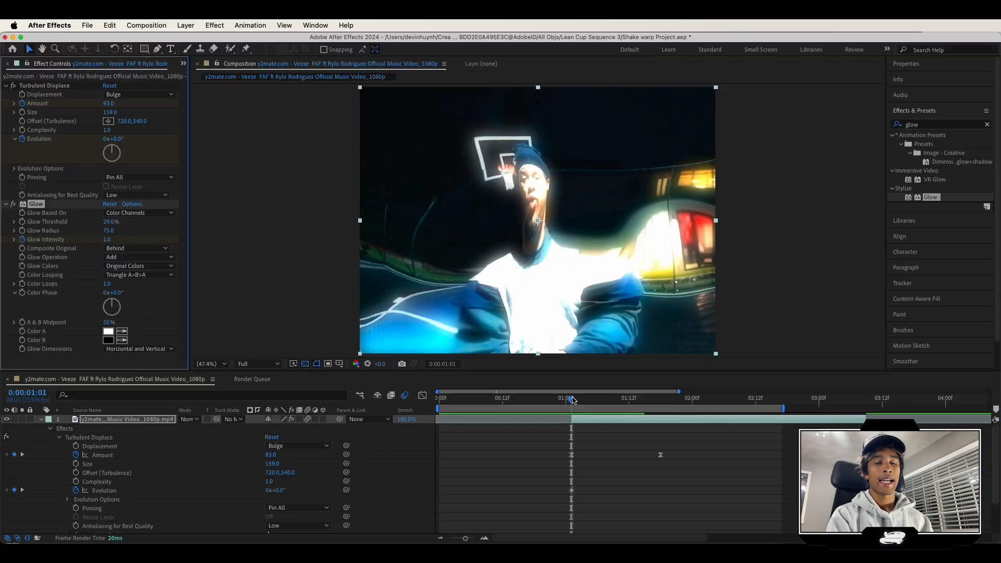
left_click_drag(573, 400, 660, 406)
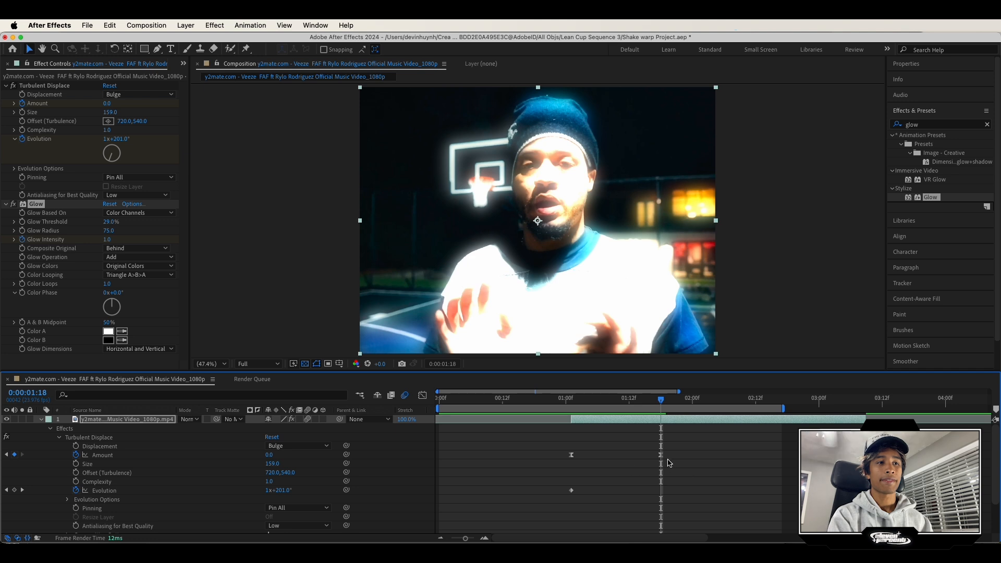
left_click(60, 439)
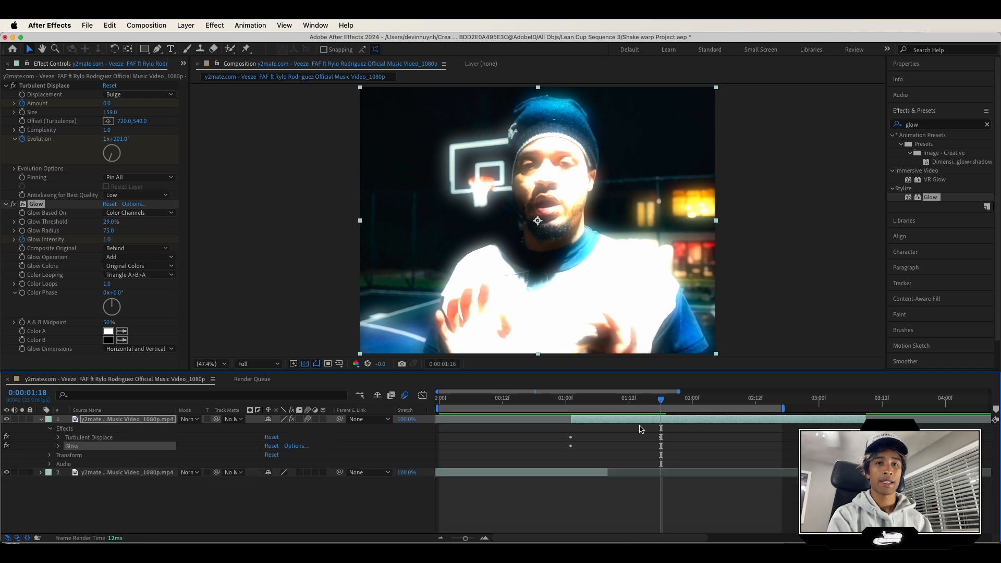
left_click(59, 448)
scroll(593, 426, "down", 2)
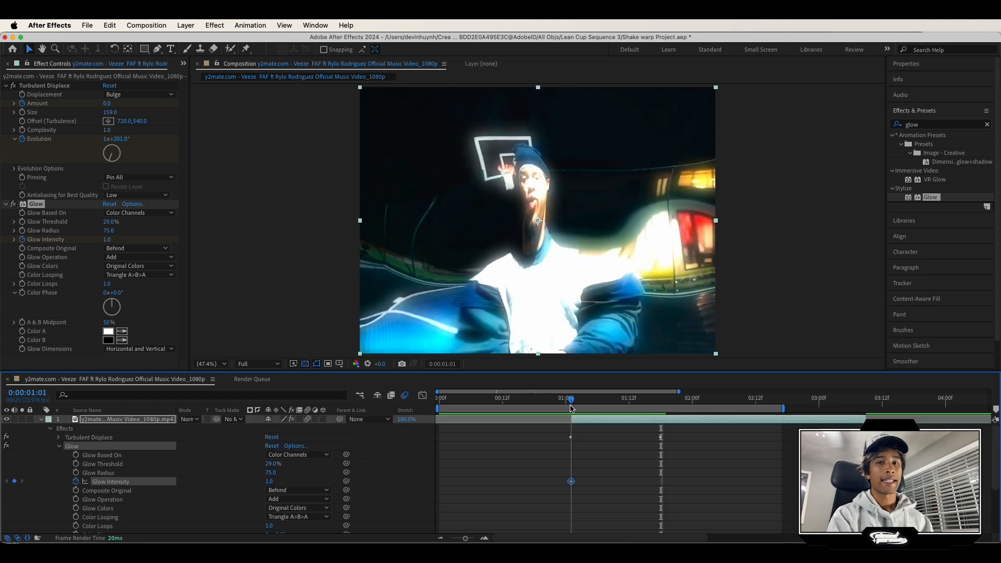
left_click_drag(571, 409, 659, 409)
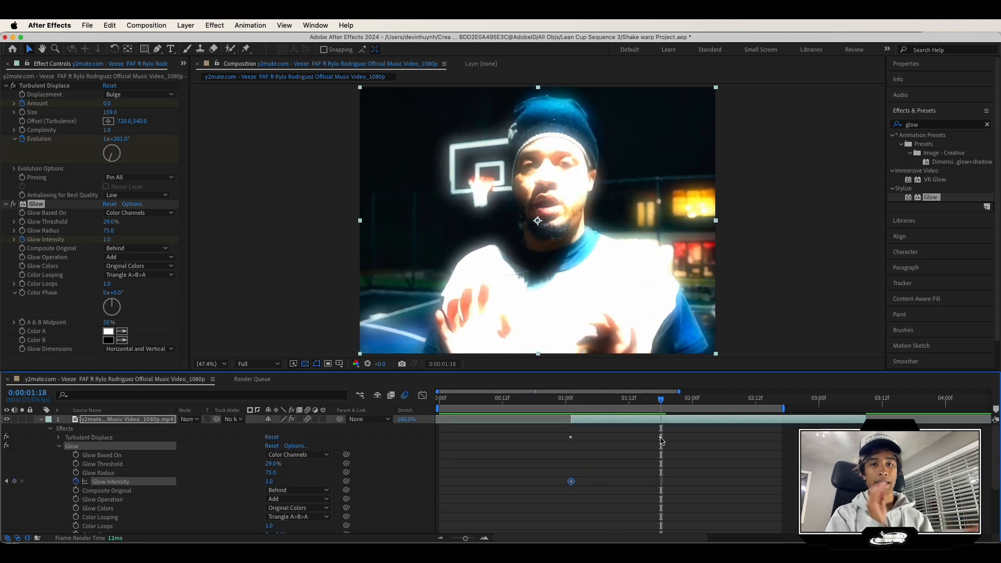
left_click(109, 239)
type("0")
key("Return")
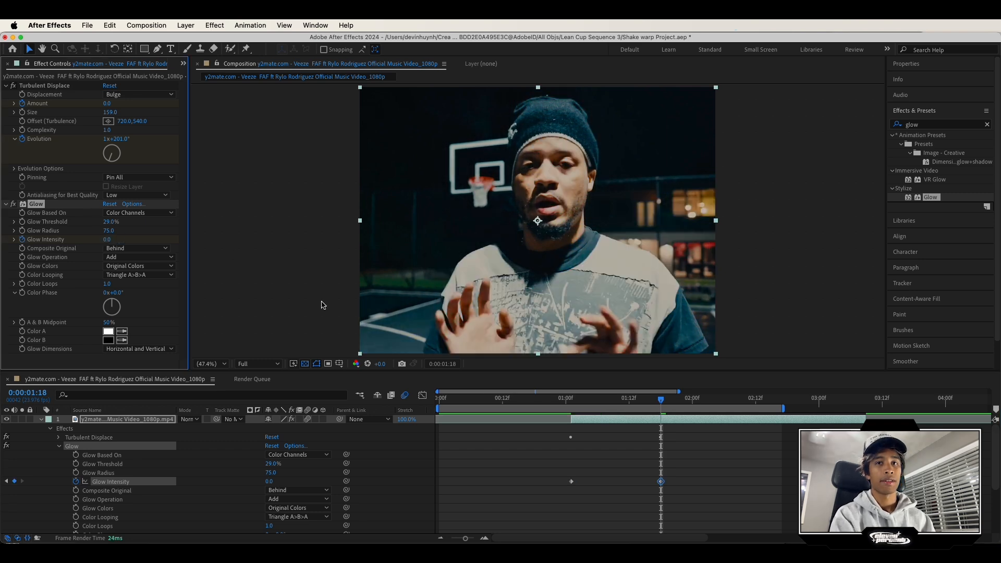
Apply Easy Ease to the last Glow Intensity keyframe and lengthen its incoming ease in the graph editor.
left_click_drag(663, 400, 641, 441)
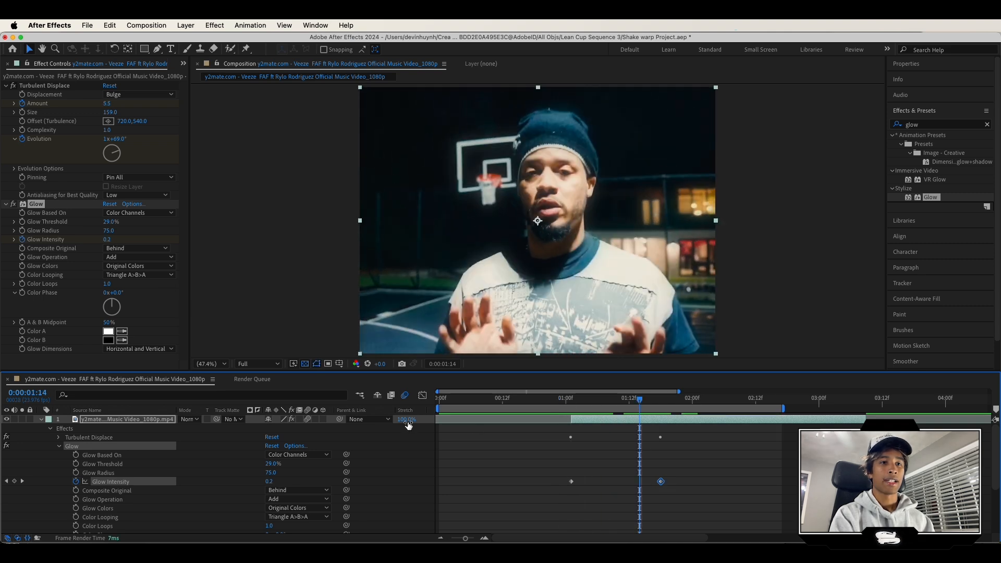
left_click(423, 396)
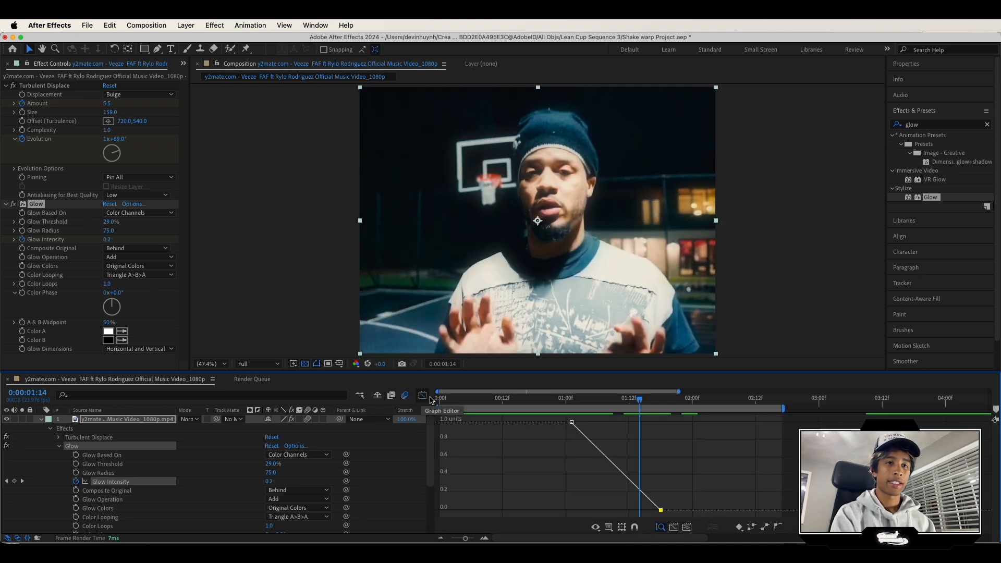
left_click_drag(691, 467, 622, 524)
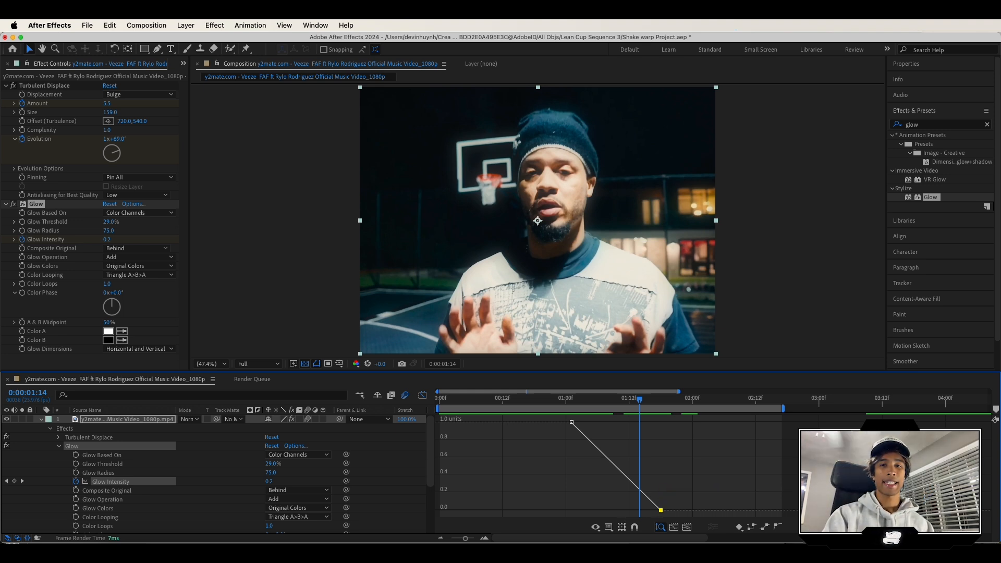
key("F9")
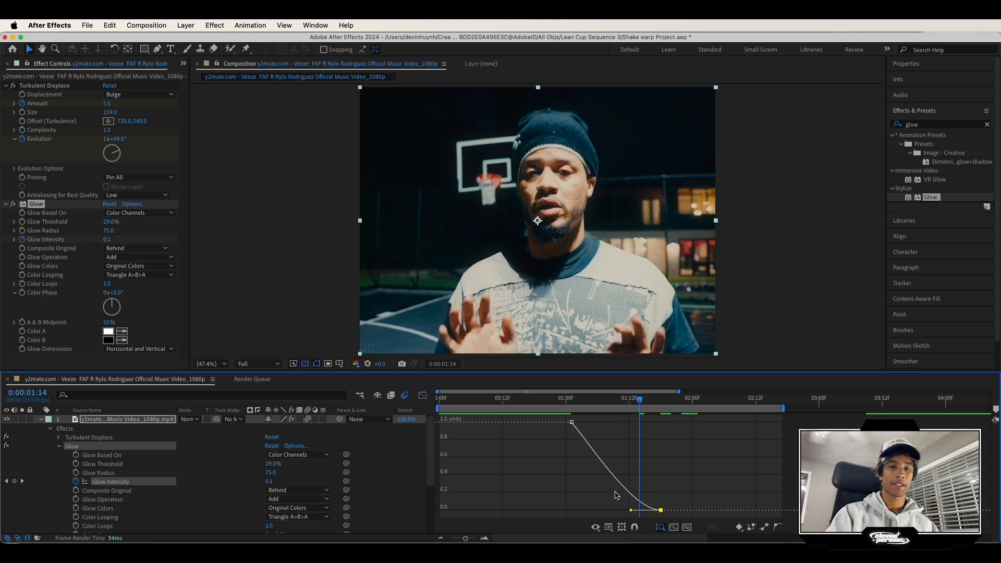
left_click_drag(633, 511, 610, 510)
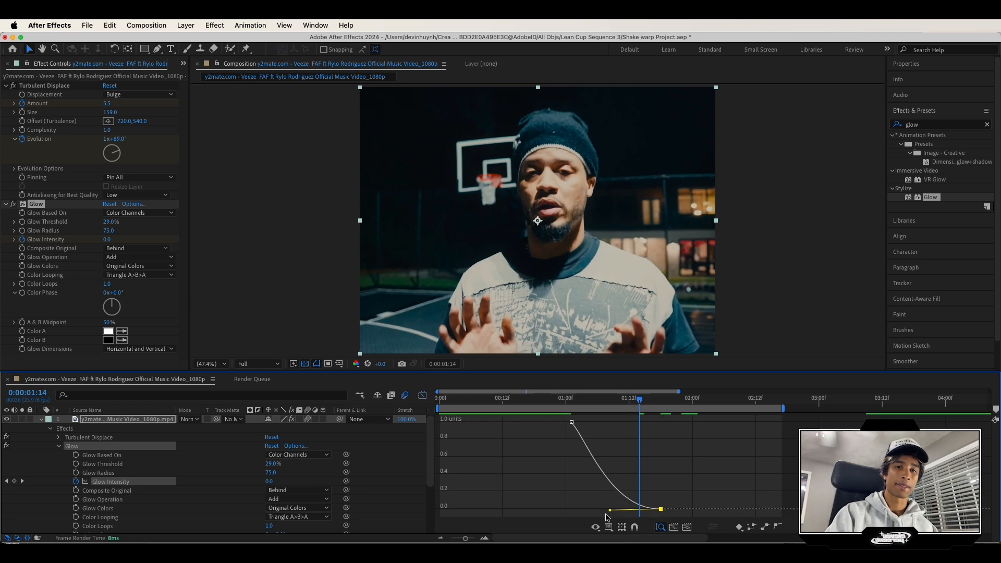
Play back the glow and warp across the cut from about 0:00:01:00, and return to the layer bar view.
left_click_drag(638, 403, 565, 419)
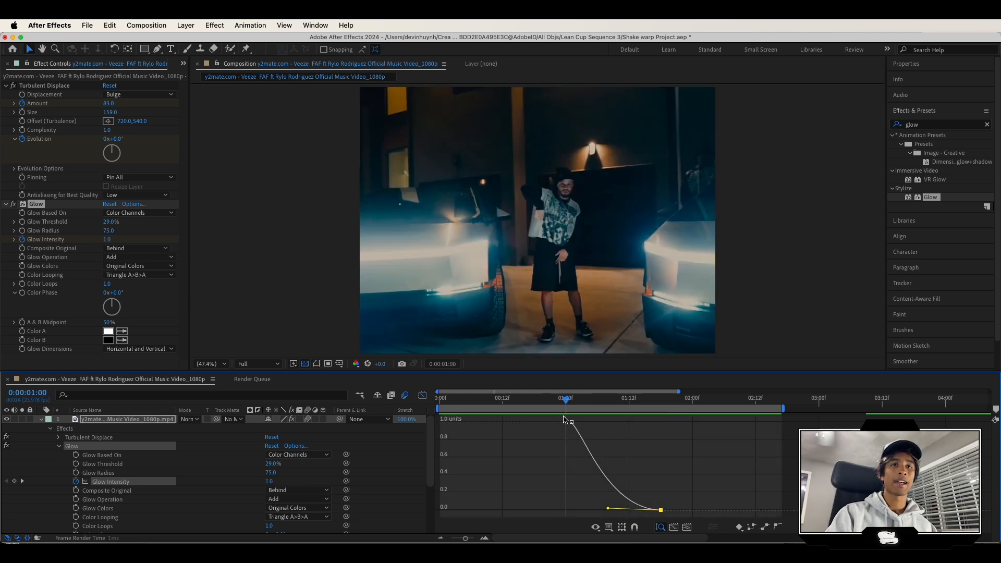
key("space")
key("space")
left_click_drag(659, 399, 569, 423)
key("space")
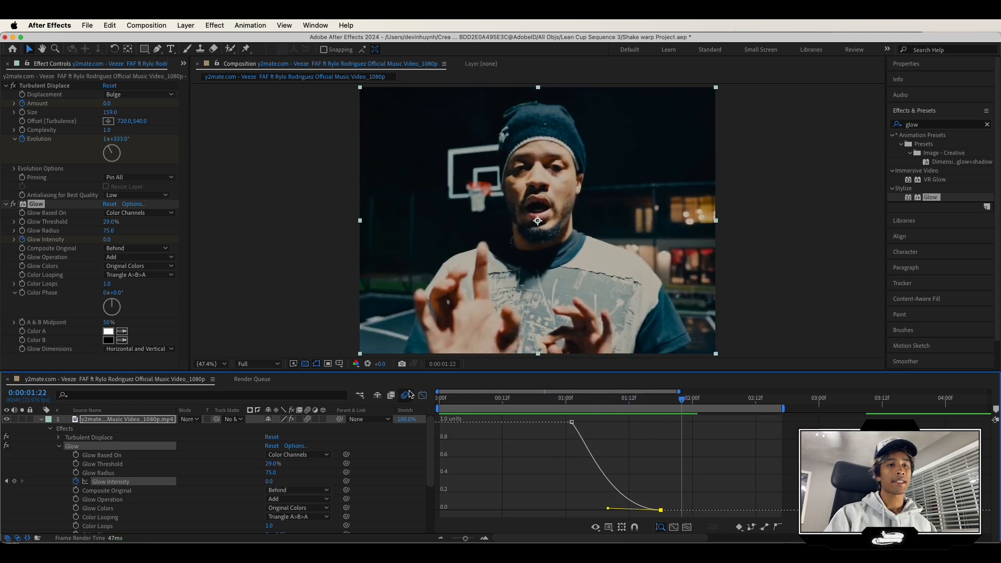
left_click(423, 395)
left_click_drag(681, 399, 576, 422)
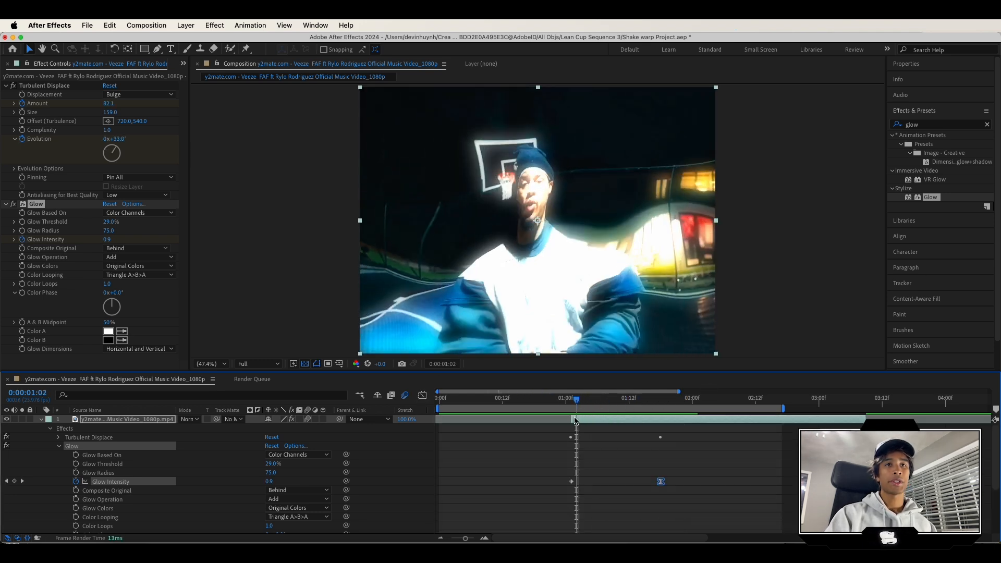
Apply the Distort Transform effect to the top clip and collapse the Glow properties in the timeline.
left_click(928, 124)
type("t")
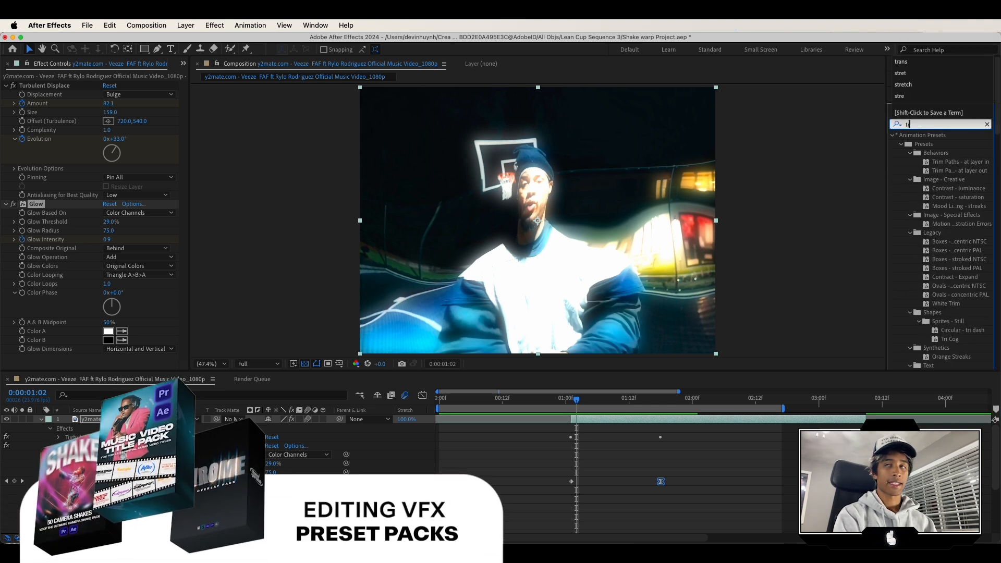
type("rans")
left_click_drag(954, 242, 648, 431)
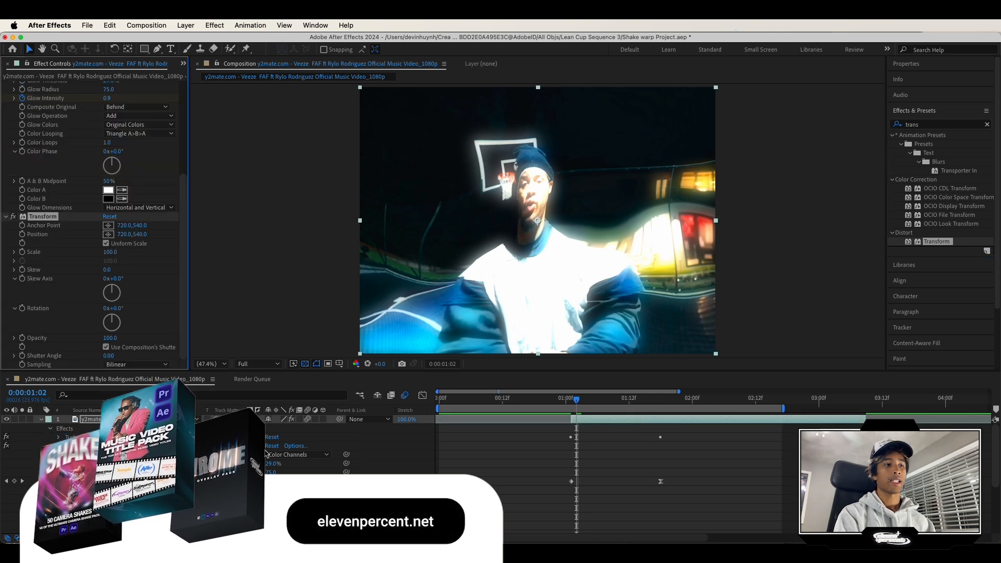
left_click(59, 447)
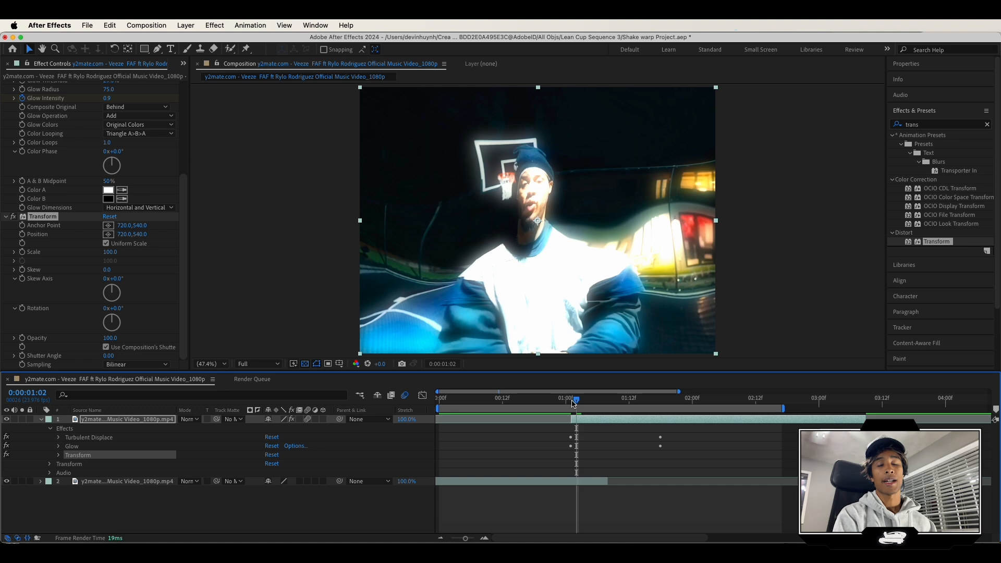
Add a Position keyframe of 720, 540 to the top clip's Transform effect at 0:00:01:08, where the lower clip ends.
left_click_drag(576, 402, 611, 406)
left_click(603, 483)
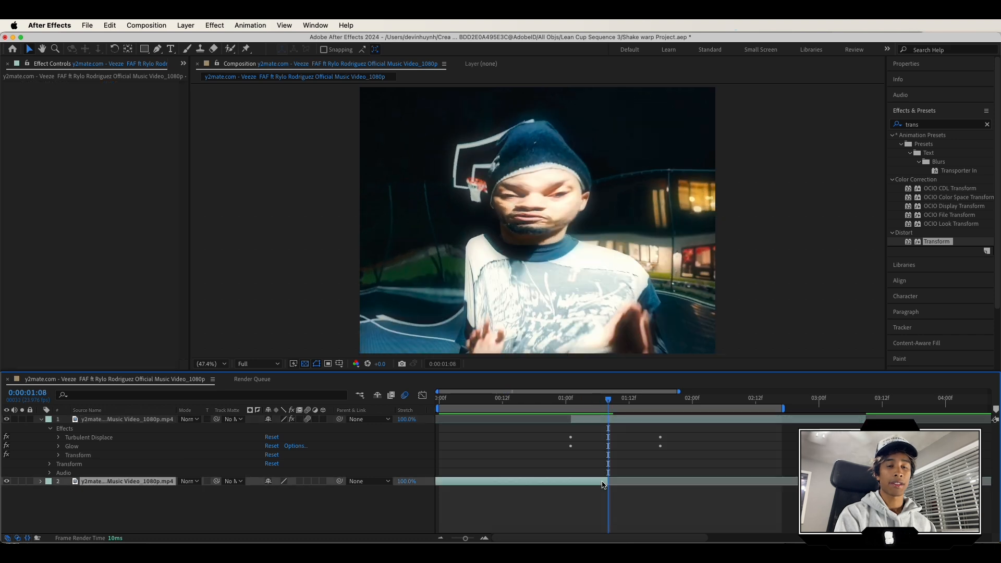
left_click(595, 439)
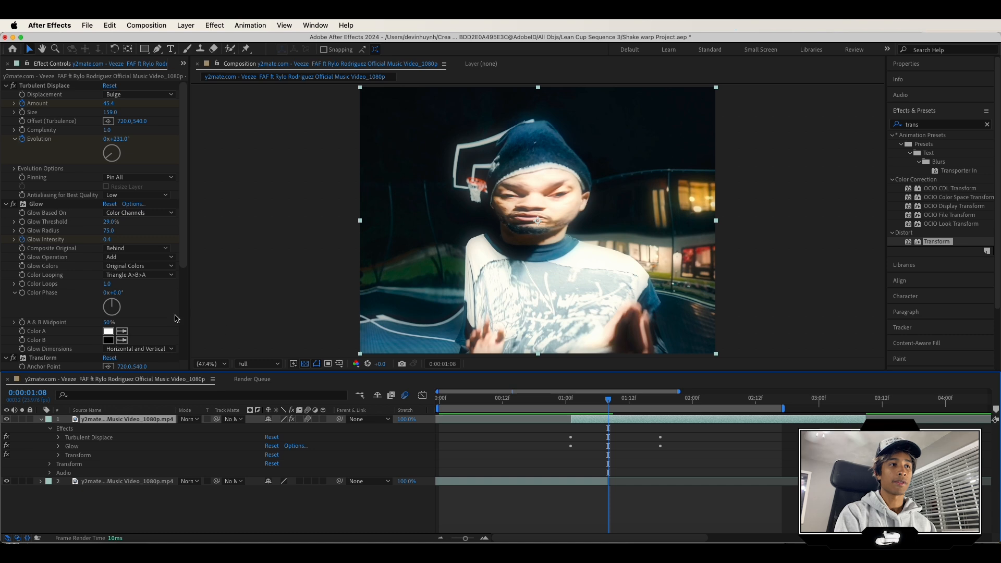
scroll(67, 322, "down", 5)
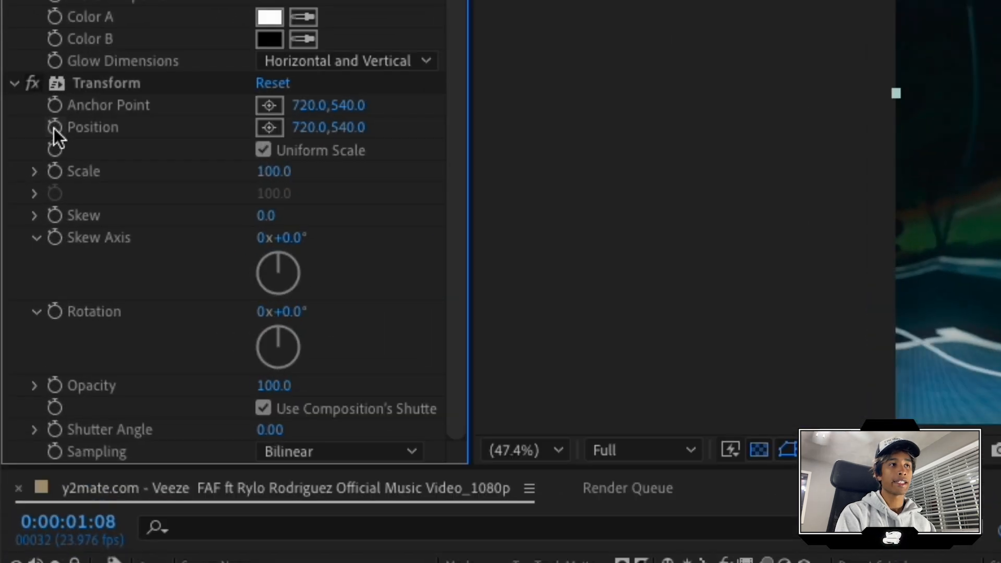
left_click(21, 234)
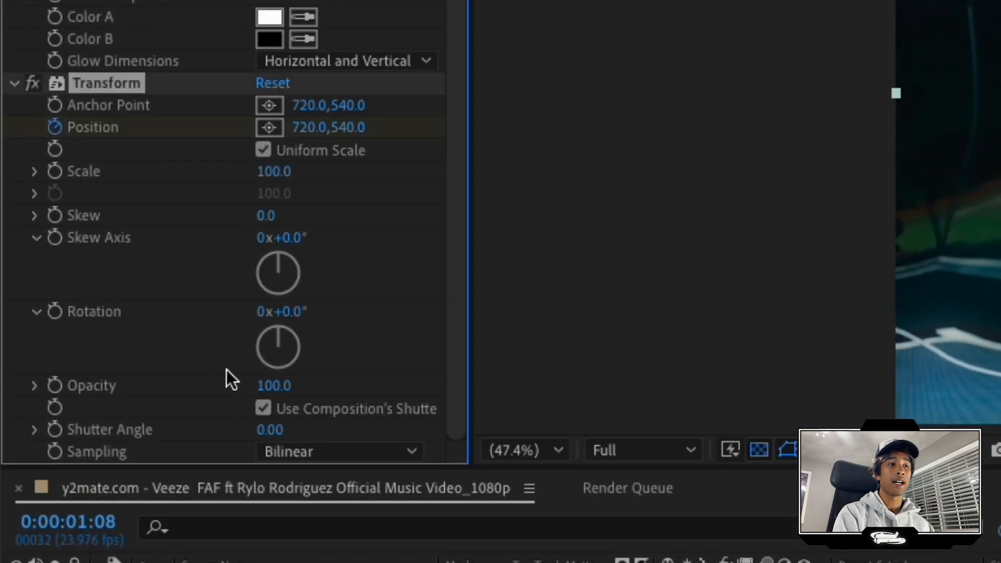
Give the Transform effect its own Shutter Angle of 221 instead of the composition's, and switch off the top clip's motion blur.
left_click(265, 408)
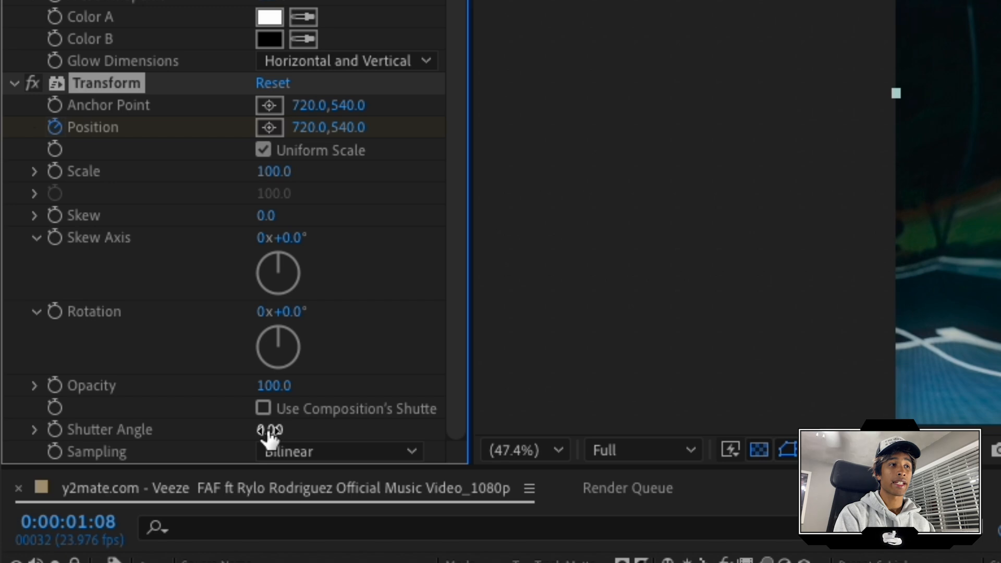
left_click_drag(269, 431, 556, 434)
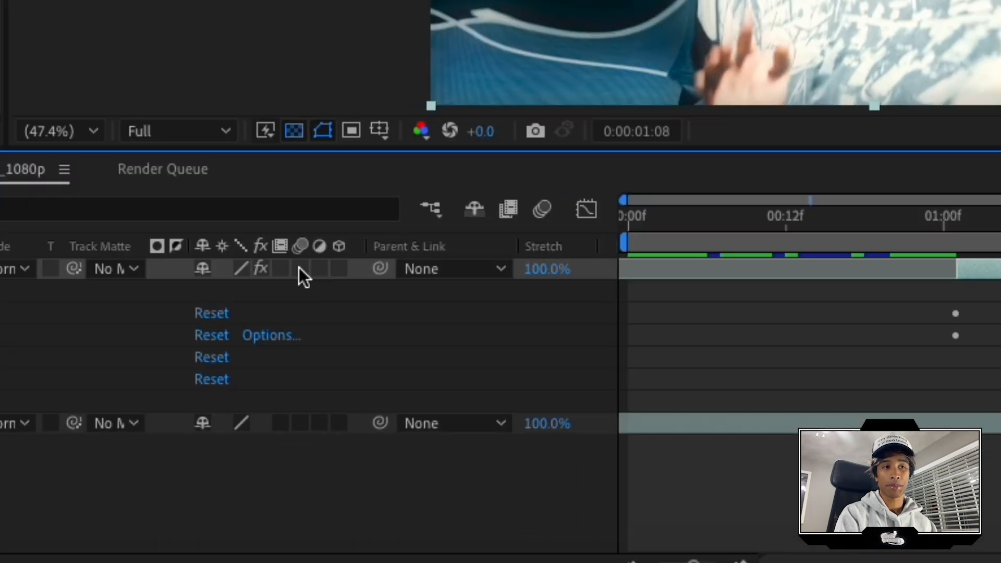
left_click(300, 269)
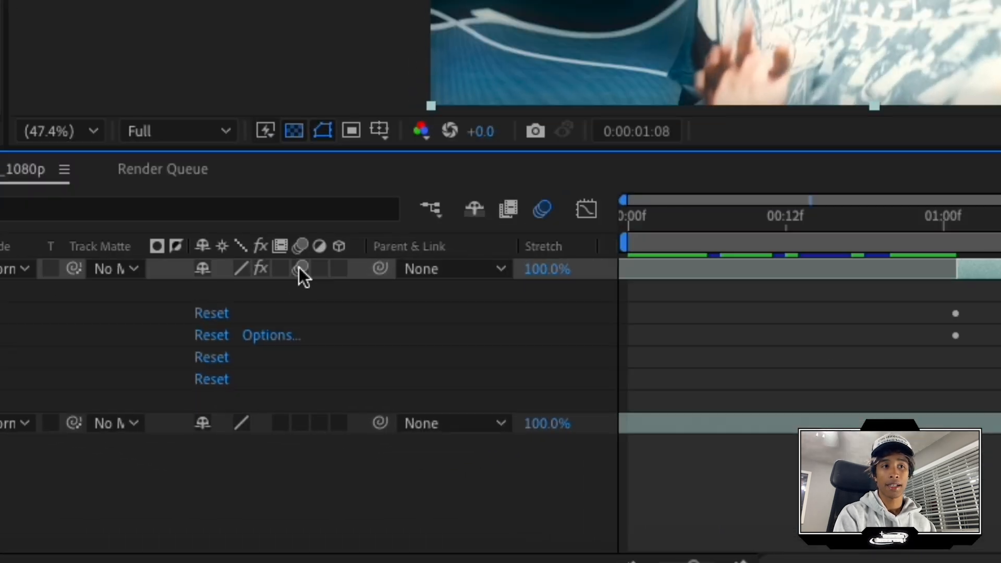
left_click(301, 268)
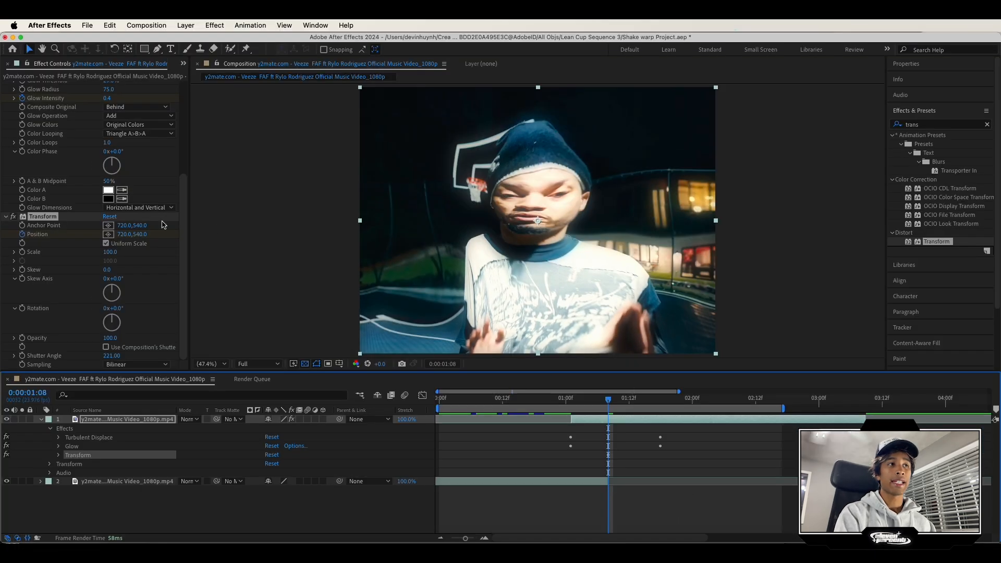
Keyframe the Transform effect's Position at 720, -590 at 0:00:01:01, moving the top clip up out of frame.
left_click_drag(613, 402, 570, 401)
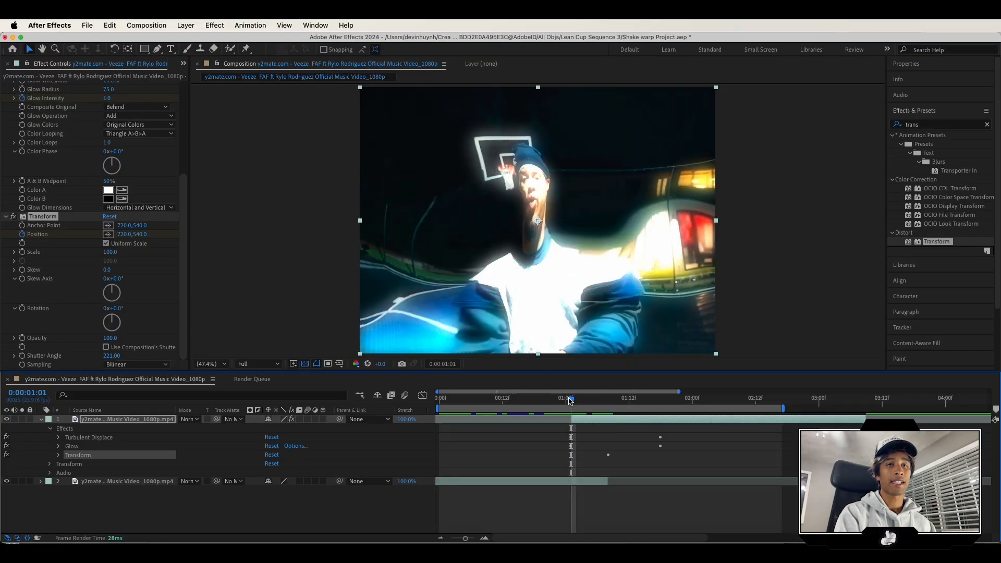
left_click_drag(138, 236, 2, 208)
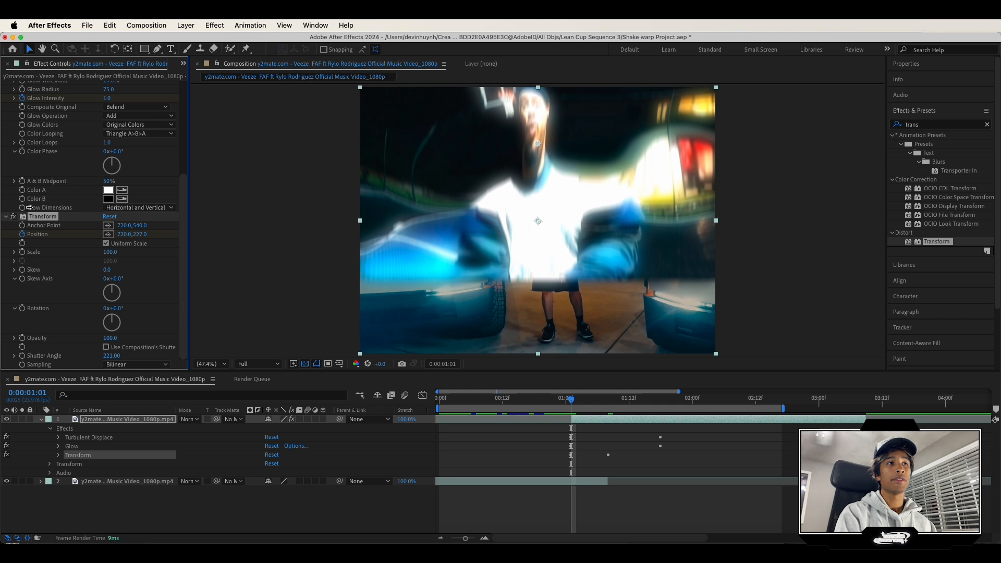
left_click_drag(143, 234, 6, 233)
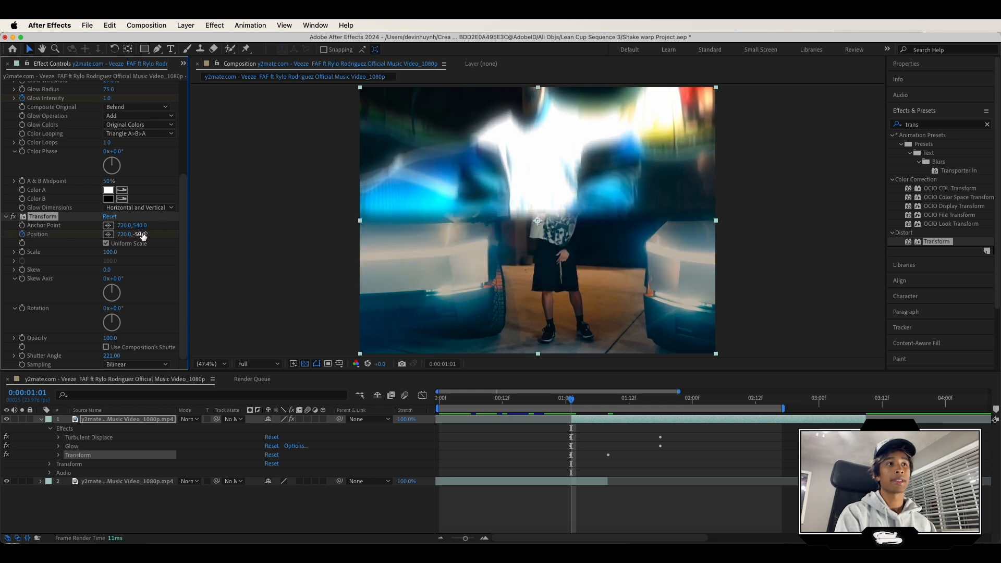
left_click_drag(140, 234, 3, 230)
left_click_drag(144, 234, 20, 234)
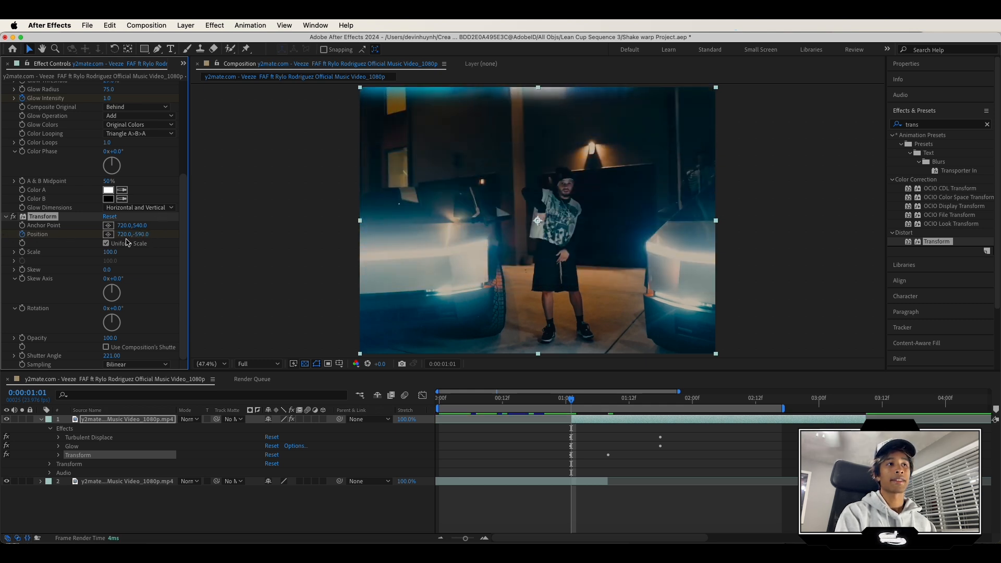
Change the Transform effect's Position at 0:00:01:01 to 720, -730 and scrub through the slide up to 0:00:01:08.
left_click_drag(141, 235, 77, 232)
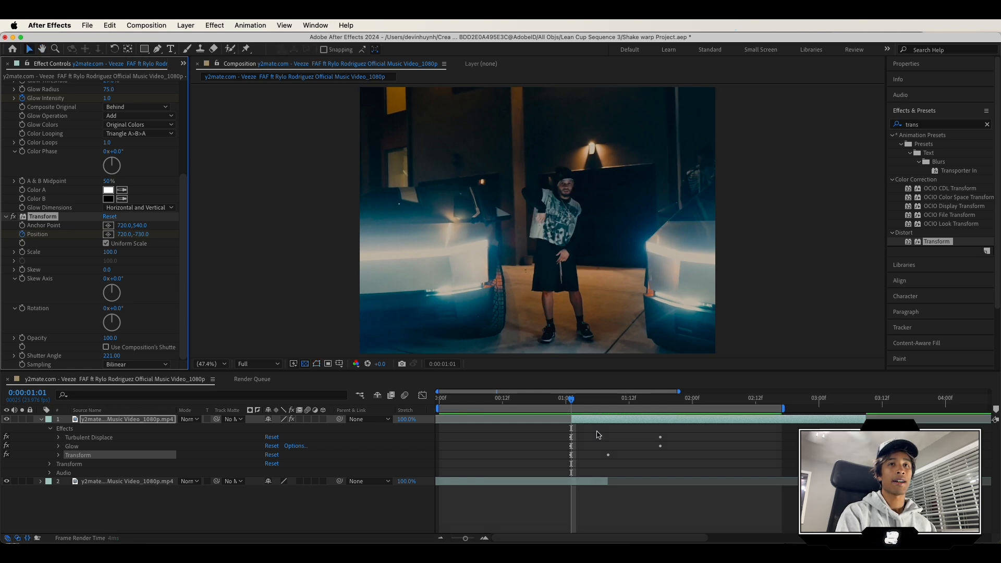
left_click(620, 399)
left_click(587, 401)
left_click_drag(586, 401, 608, 405)
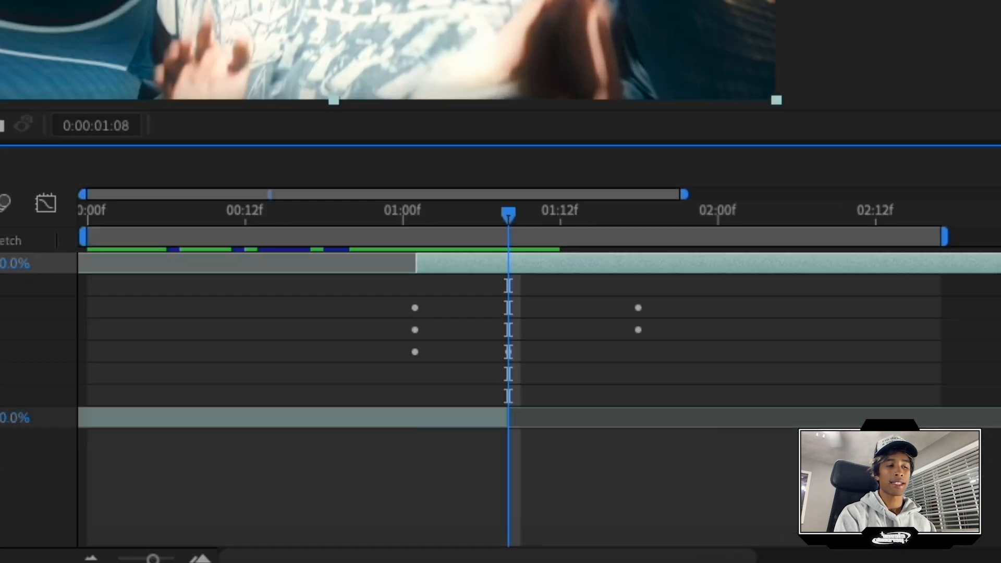
Reveal the Transform effect's properties in the timeline and apply Easy Ease to both of its Position keyframes.
left_click(58, 454)
key("alt+shift+p")
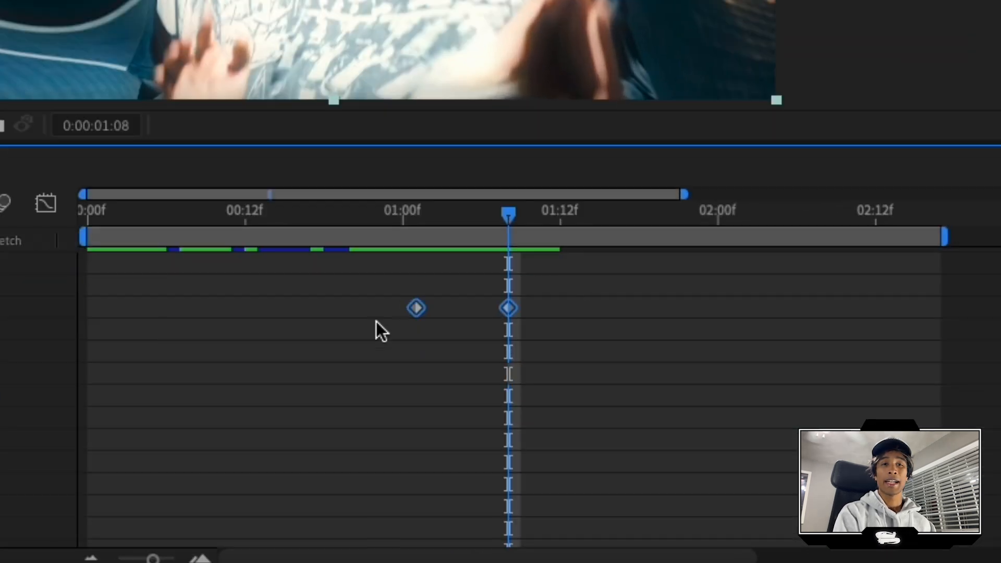
right_click(409, 308)
left_click(343, 326)
right_click(418, 309)
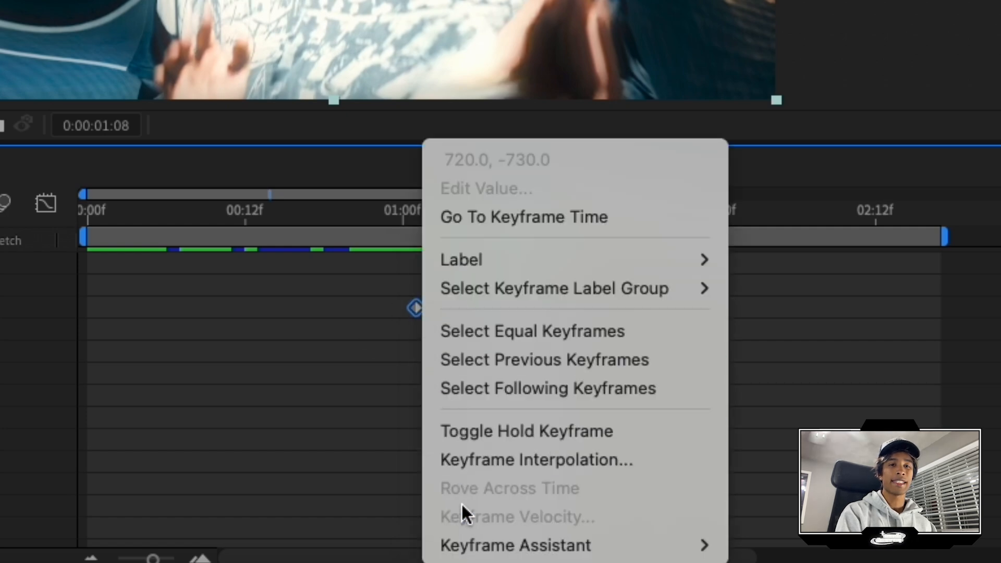
mouse_move(470, 543)
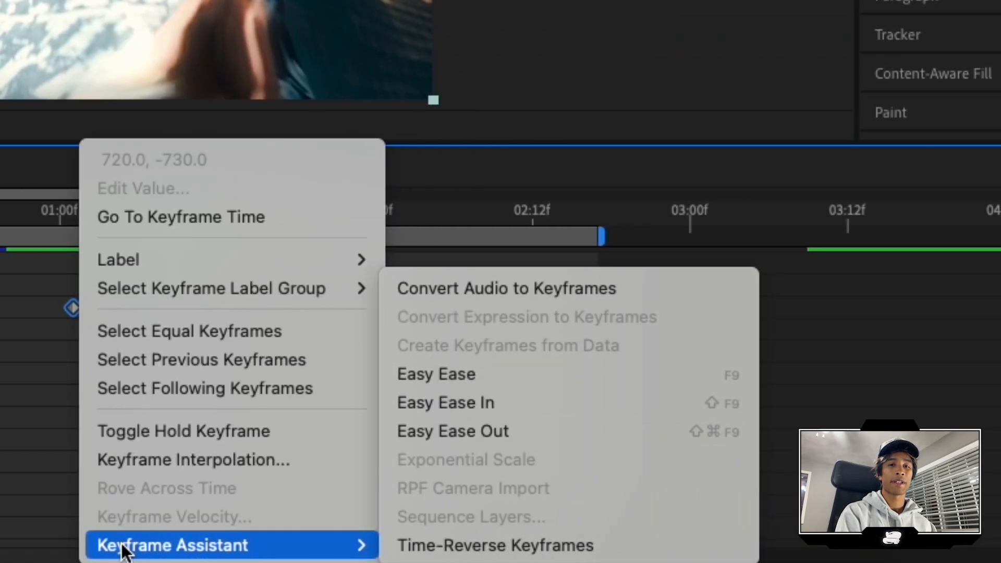
left_click(428, 371)
Play back the eased slide repeatedly around the cut between the two clips.
left_click_drag(104, 211, 20, 216)
key("space")
key("space")
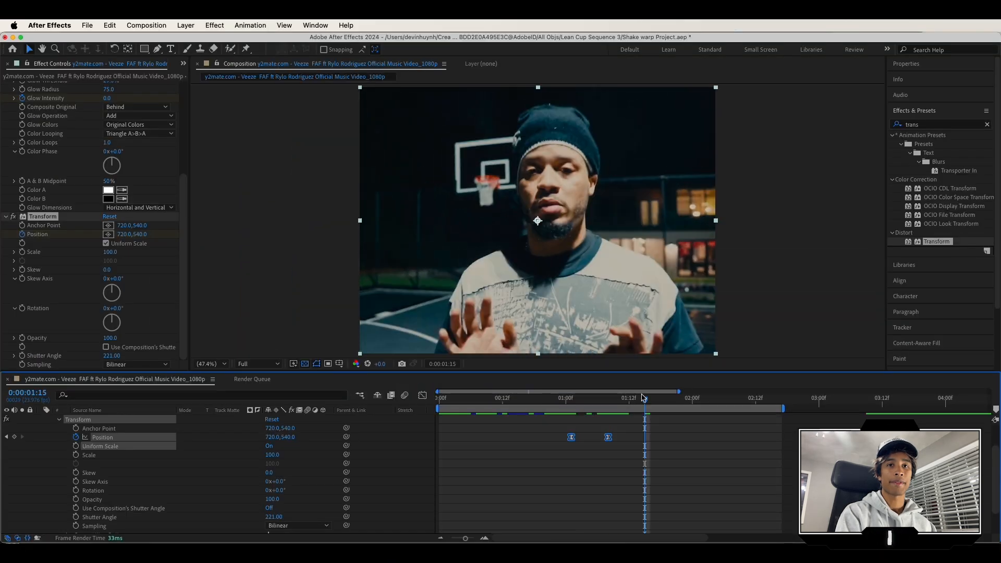
left_click_drag(643, 398, 568, 402)
key("space")
key("space")
left_click(630, 420)
left_click_drag(639, 405, 562, 402)
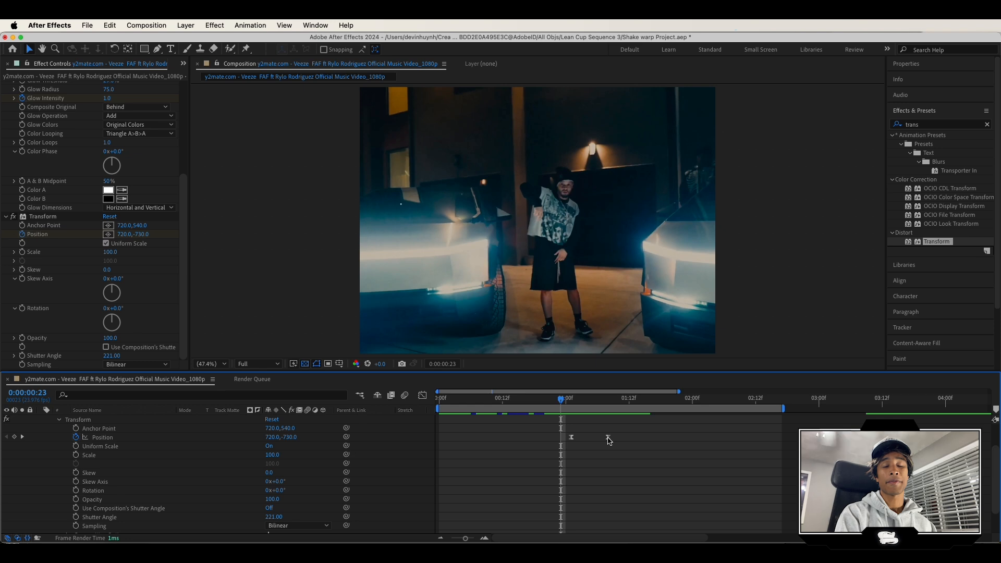
Shorten the slide by moving its last Position keyframe to 0:00:01:06, and preview the transition.
left_click(608, 438)
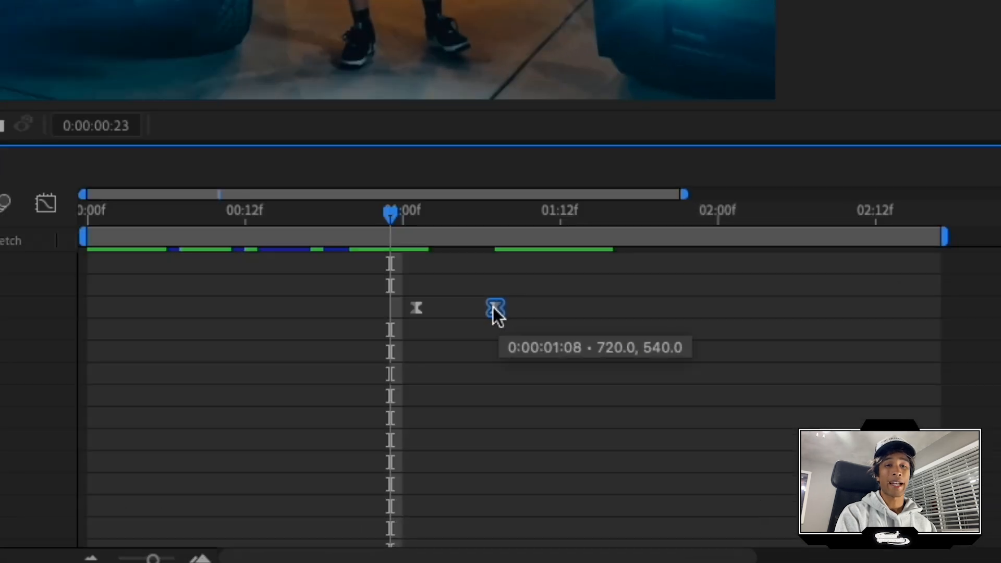
left_click_drag(493, 307, 485, 305)
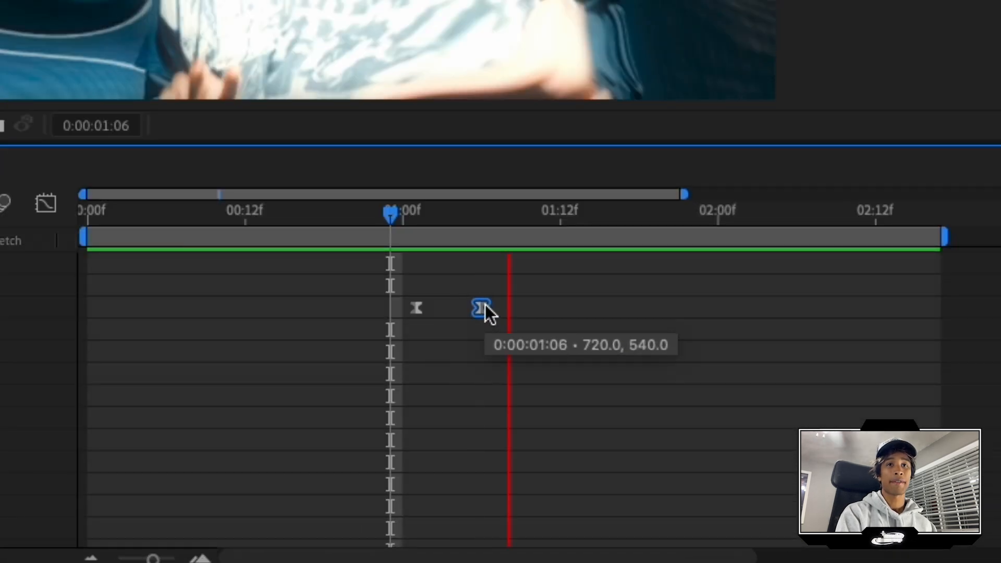
left_click(586, 214)
left_click_drag(585, 214, 364, 220)
key("space")
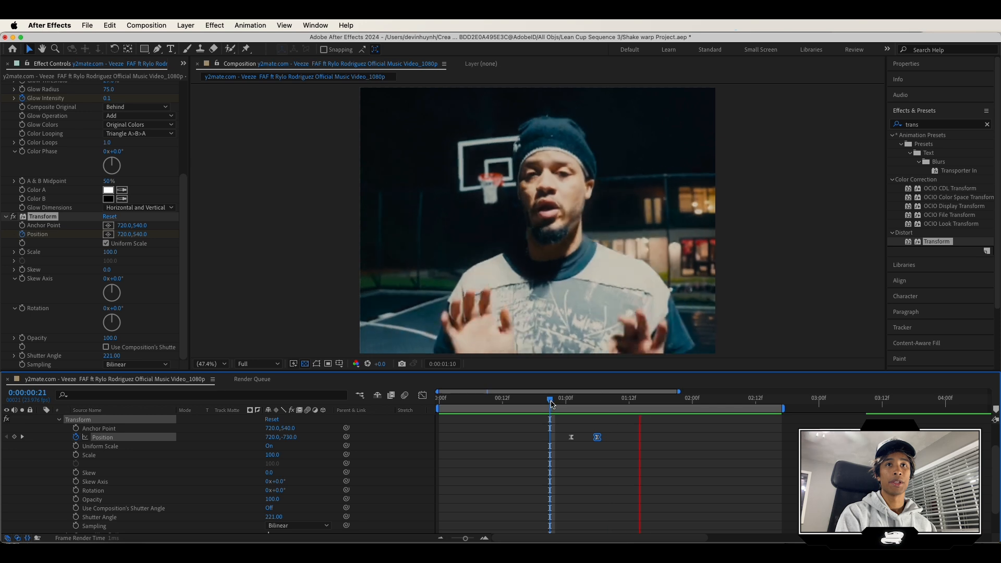
left_click(560, 399)
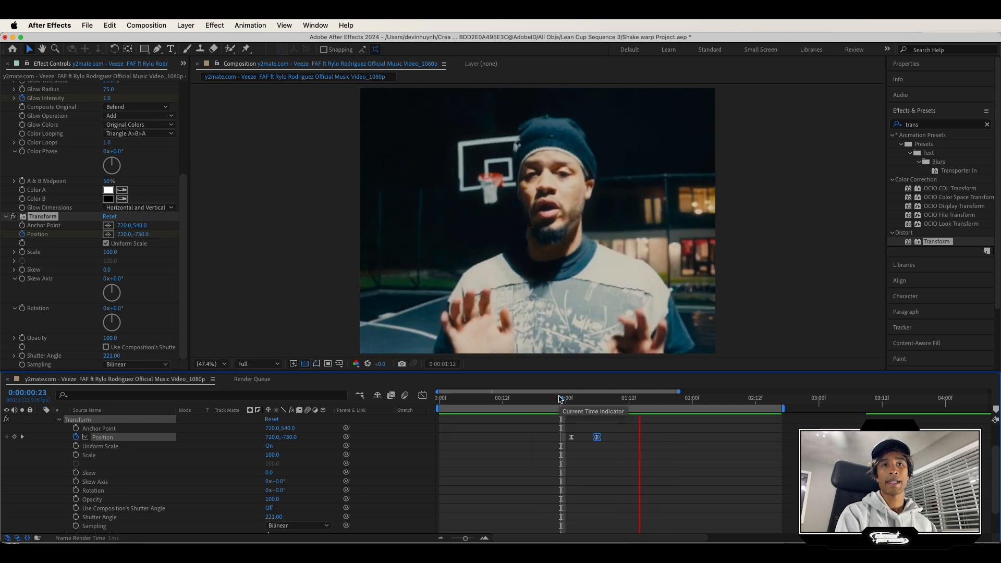
Inspect the Transform Position curve in the Graph Editor around 0:00:01:05 and return to the keyframe view.
left_click_drag(560, 400, 592, 401)
key("shift+F3")
left_click(598, 434)
left_click_drag(598, 434, 594, 435)
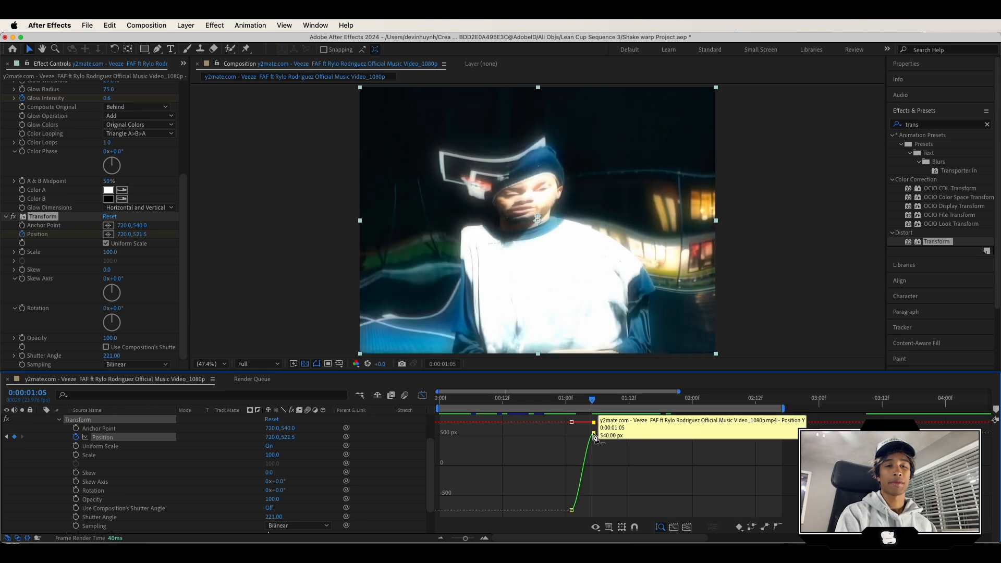
left_click(422, 395)
Apply the Distort Bulge effect to the top clip with the playhead at 0:00:01:01 and expand its properties in the timeline.
left_click(566, 399)
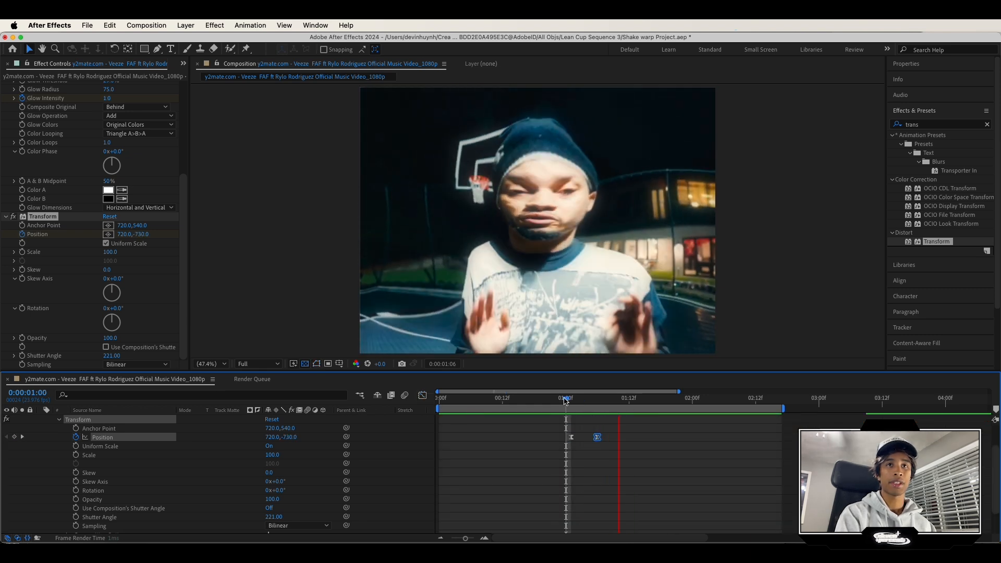
left_click_drag(566, 399, 571, 399)
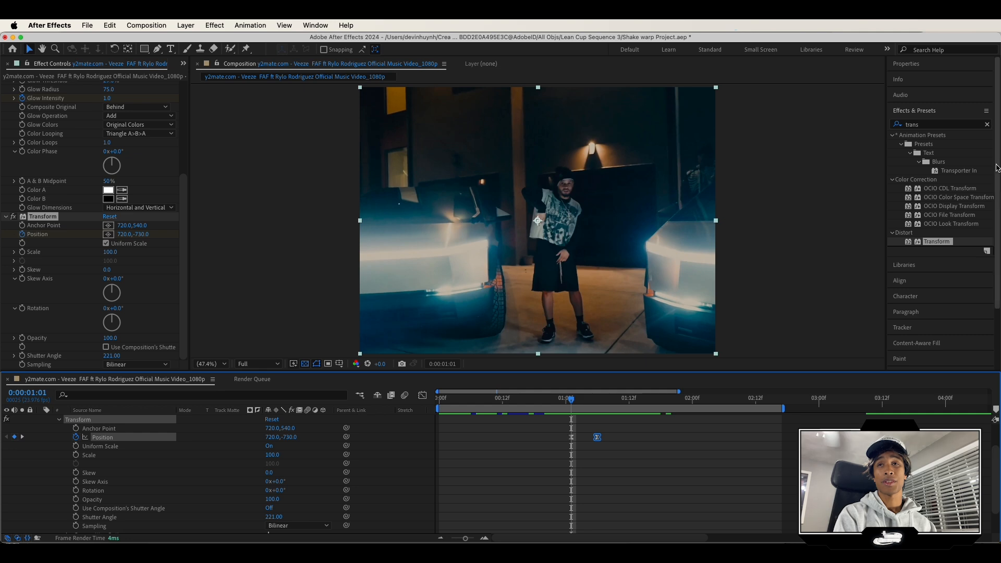
left_click(942, 127)
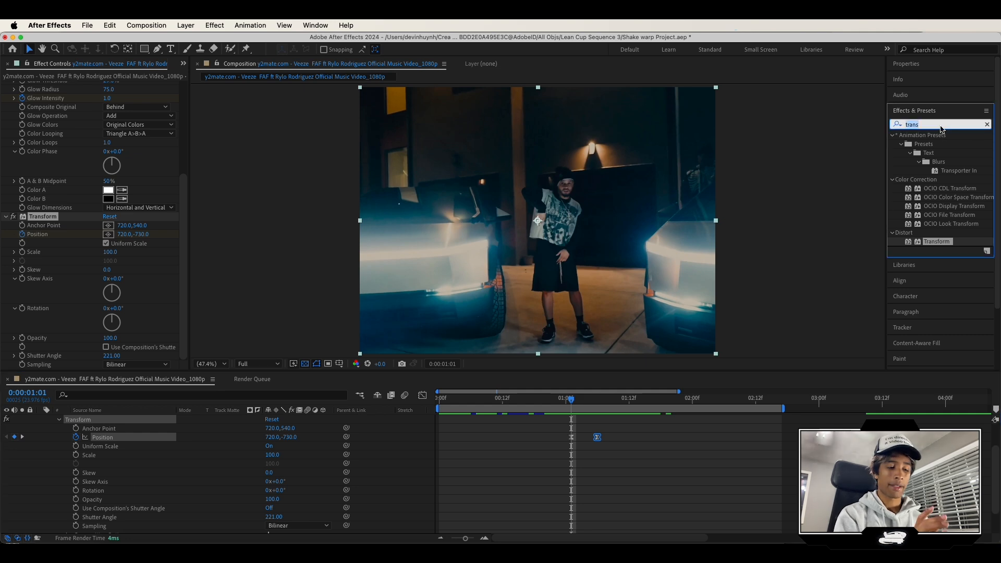
type("b")
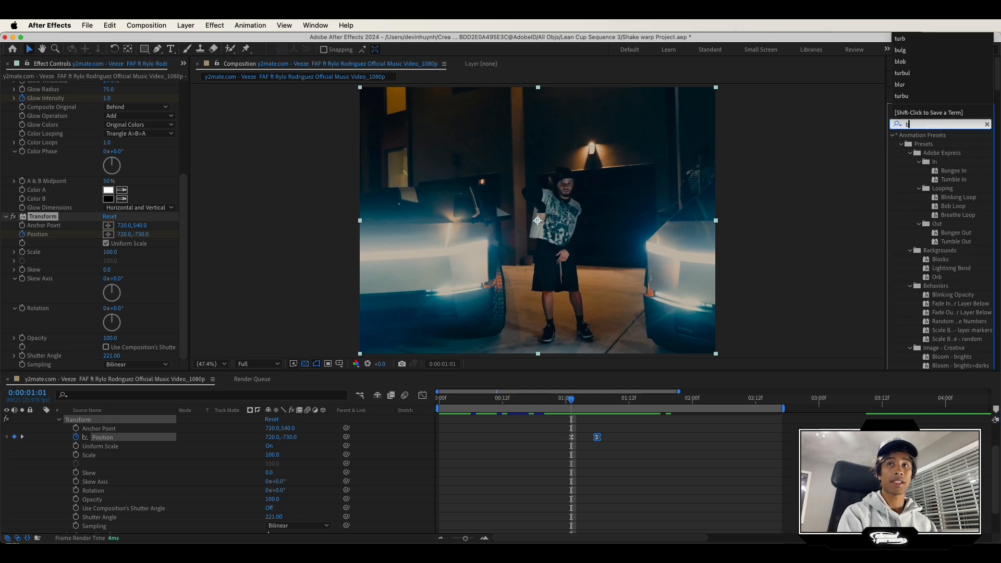
type("ulge")
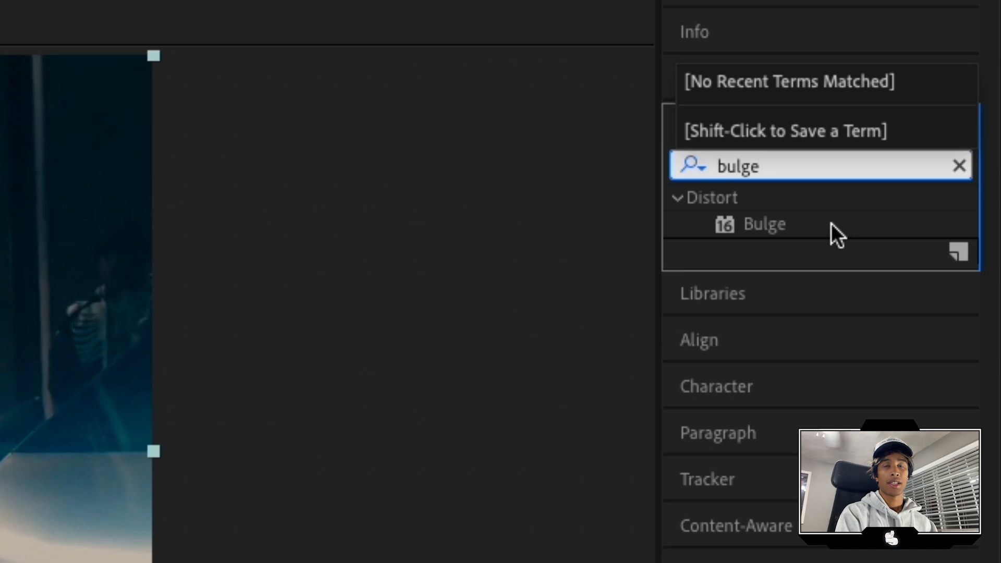
left_click(836, 226)
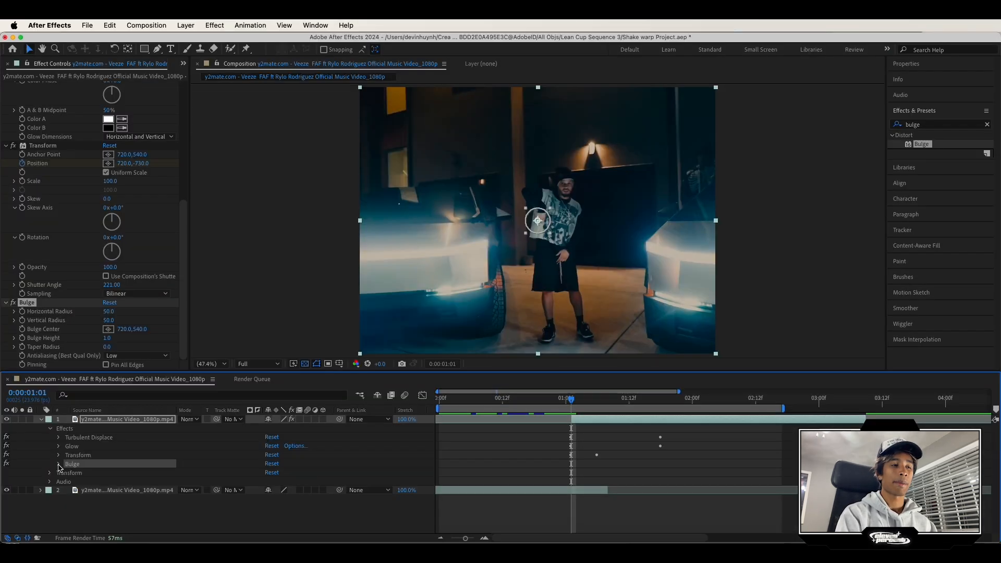
left_click(58, 464)
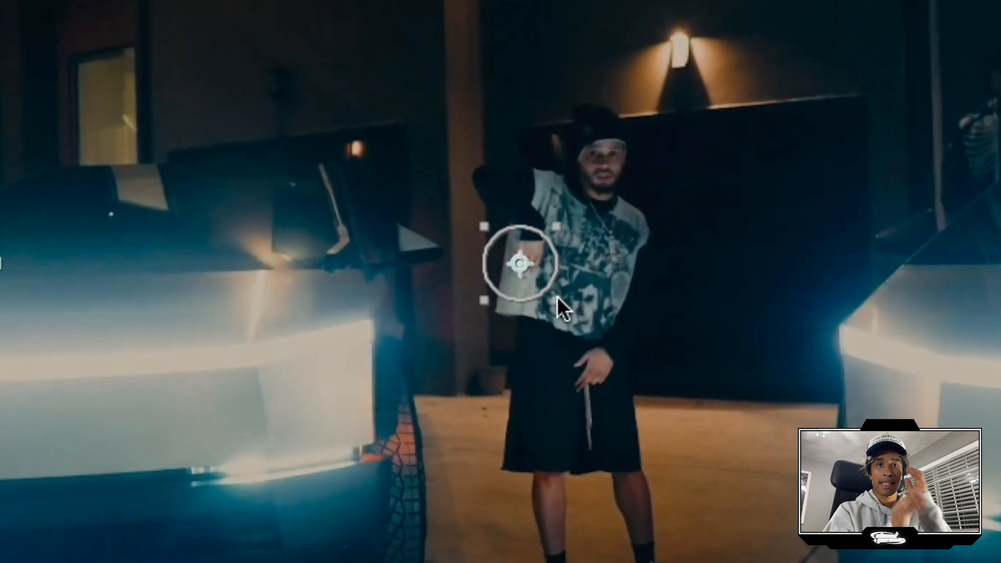
Enlarge the Bulge region around the frame to a Horizontal Radius of 744.6 and a Vertical Radius of 683.8, scrubbing to check the distortion.
left_click_drag(558, 296, 1000, 562)
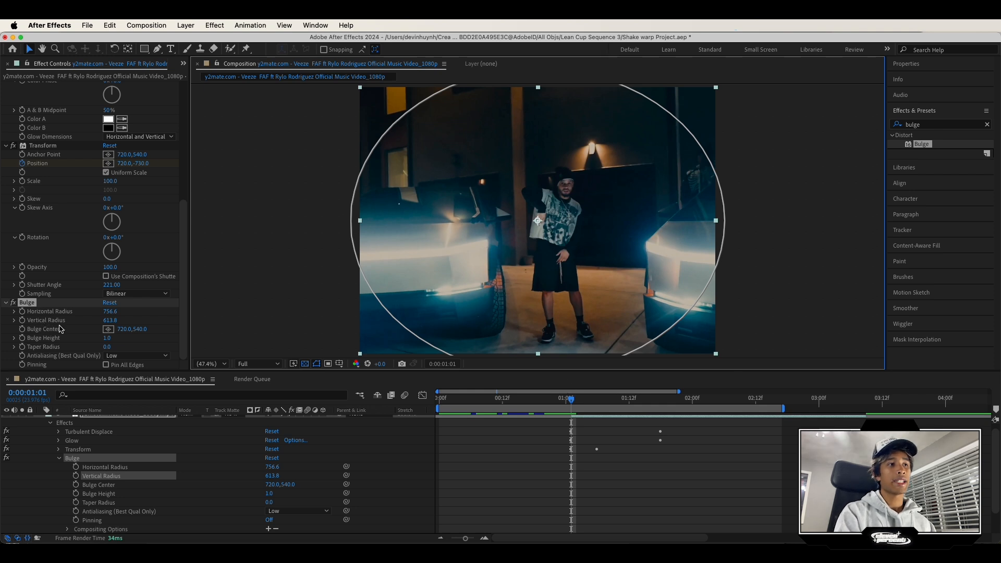
scroll(620, 442, "up", 1)
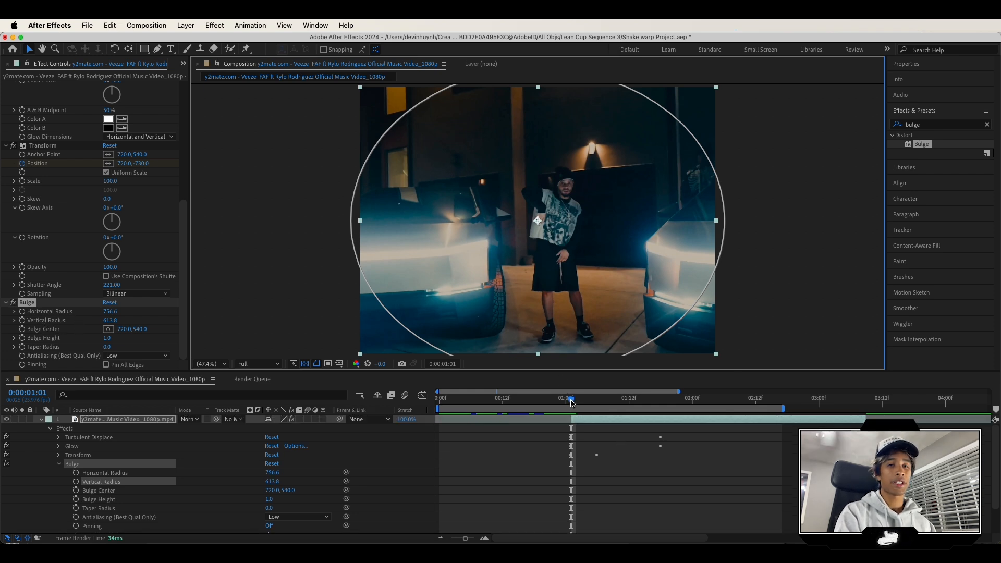
left_click(22, 339)
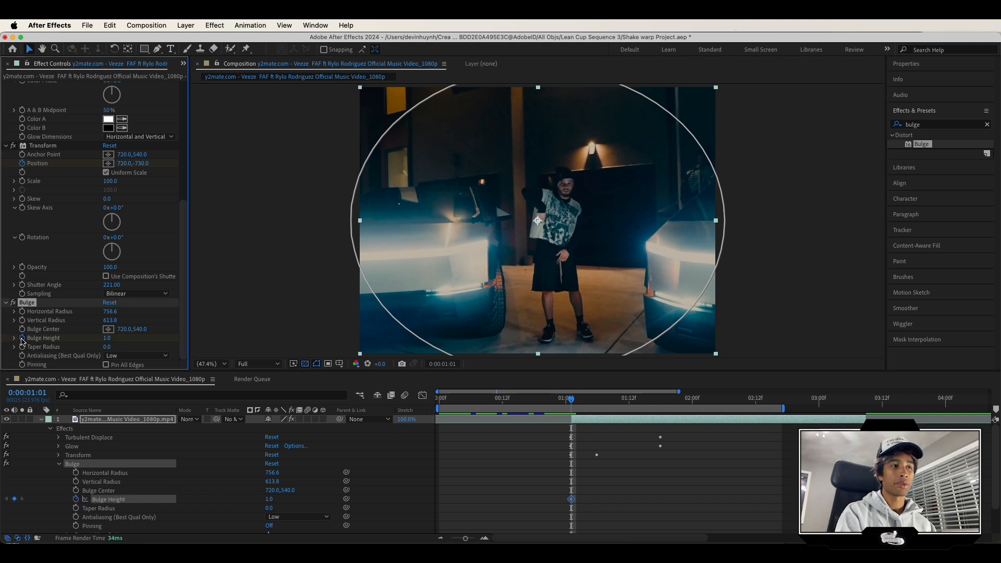
left_click_drag(572, 399, 622, 406)
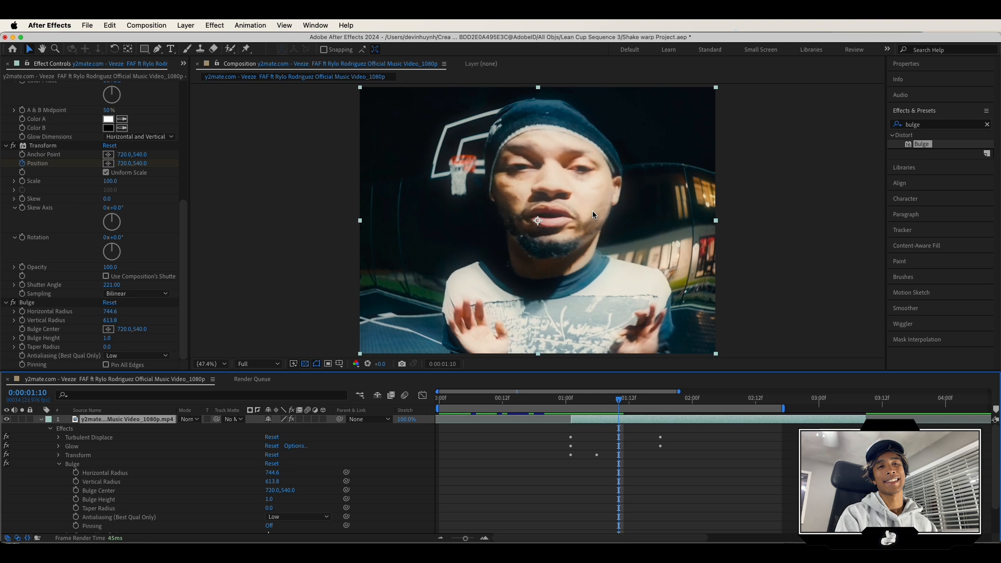
mouse_move(621, 403)
left_mouse_down()
mouse_move(555, 403)
mouse_move(609, 410)
left_mouse_up()
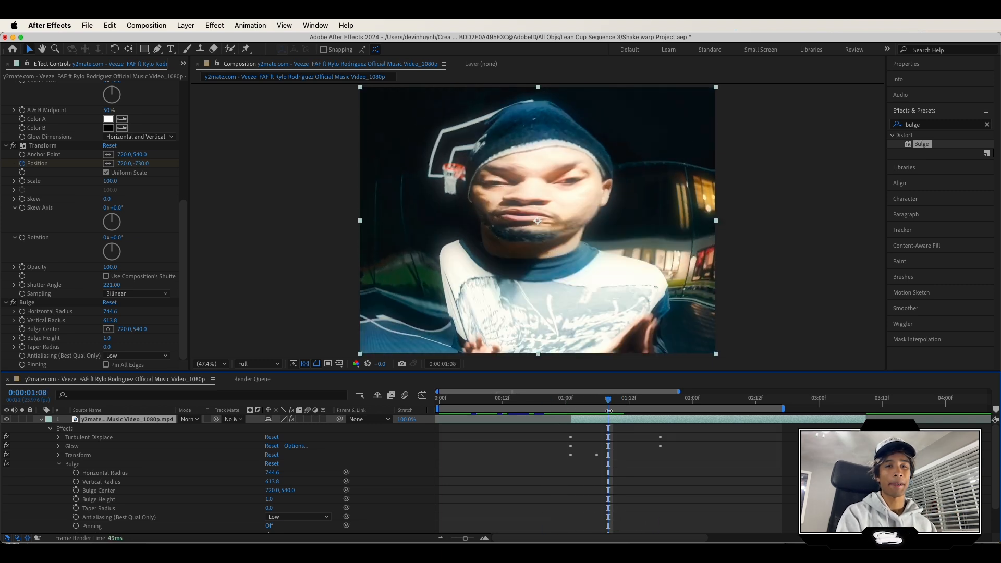
left_click_drag(597, 402, 569, 397)
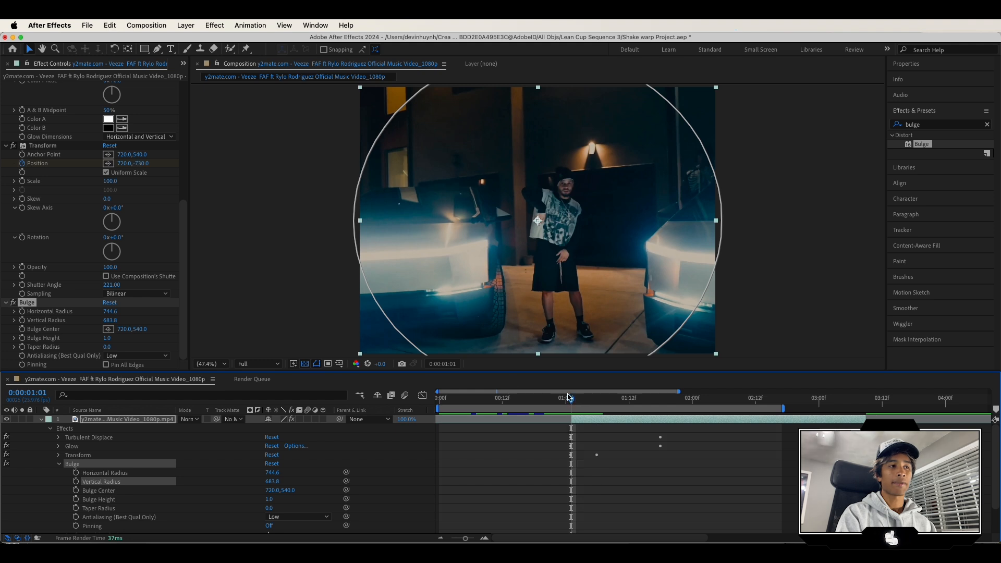
Keyframe the Bulge Height at -0.8 at 0:00:01:01 and at 0.7 at 0:00:01:12.
left_click(22, 338)
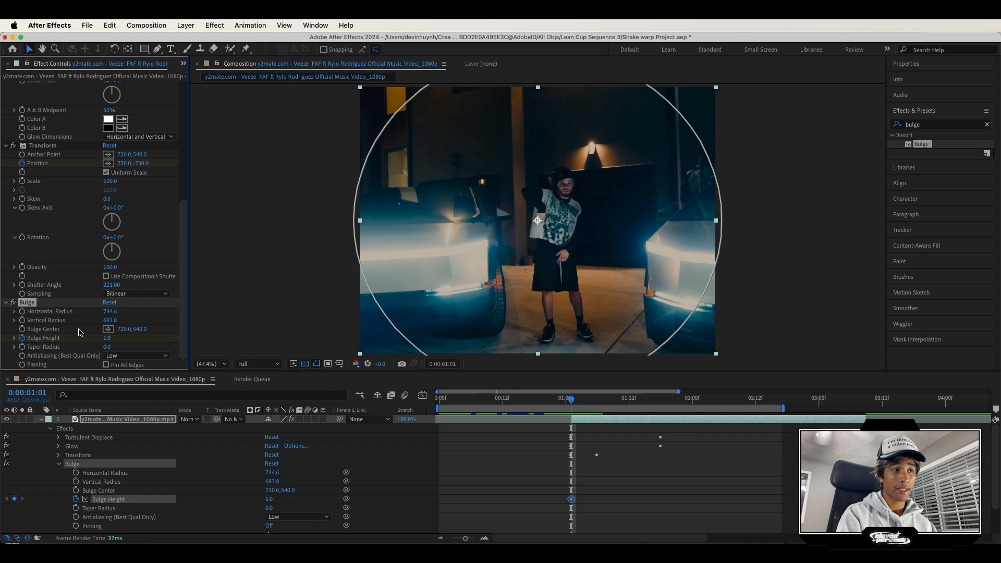
left_click_drag(110, 339, 48, 338)
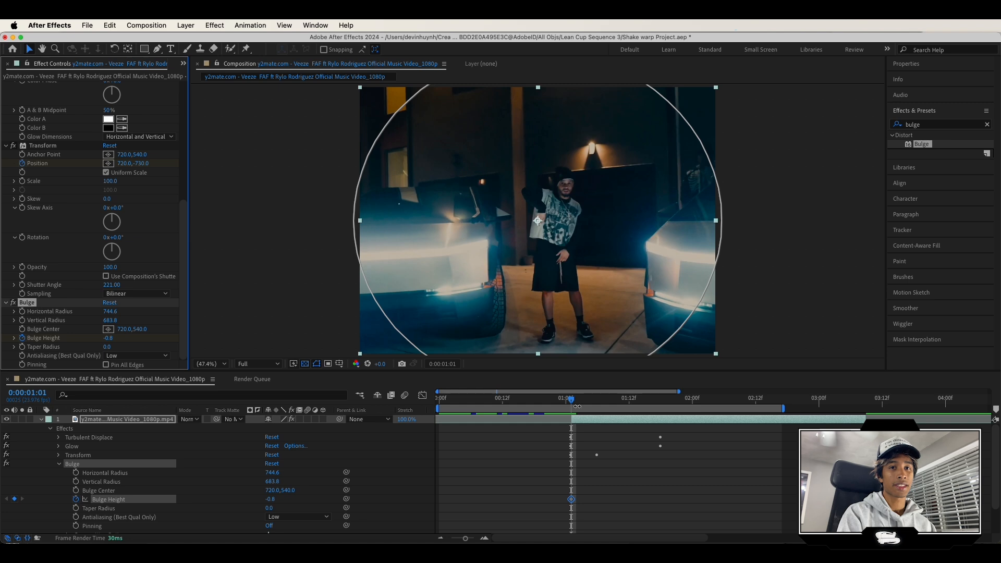
left_click_drag(572, 402, 604, 401)
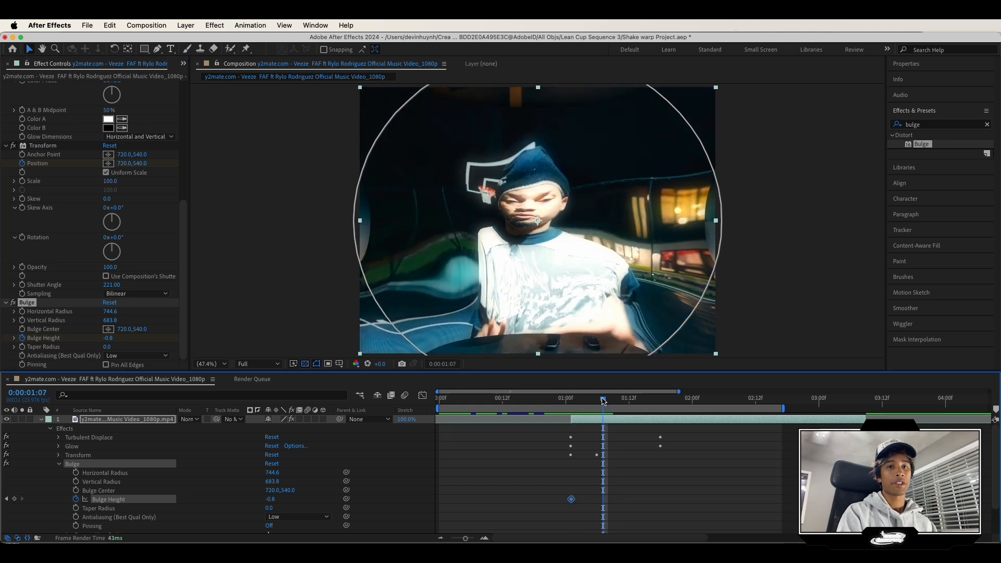
left_click_drag(603, 401, 629, 403)
left_click_drag(114, 341, 195, 343)
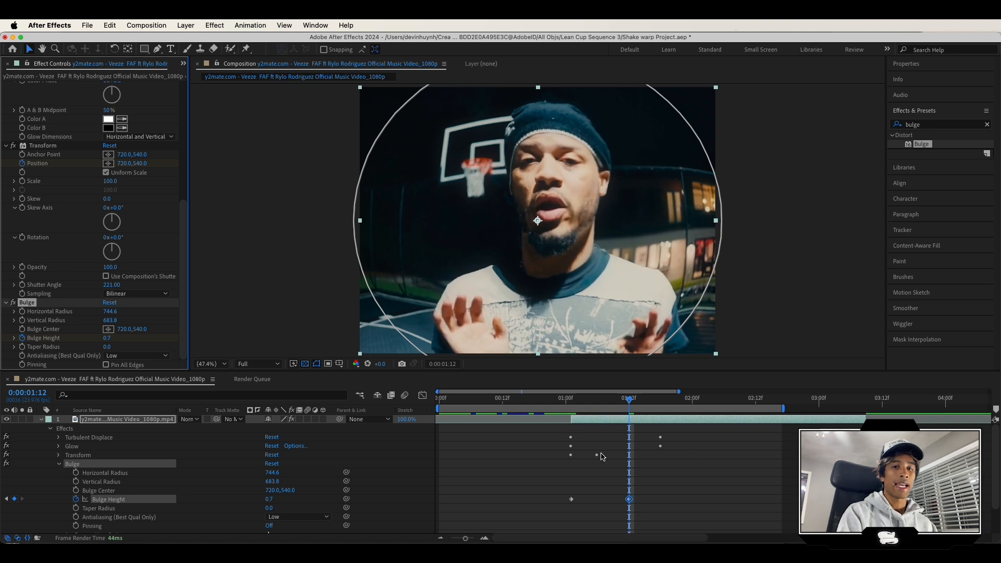
Add a Bulge Height keyframe of 0 at 0:00:01:20 and preview the transition.
left_click(631, 400)
left_click_drag(661, 400, 671, 400)
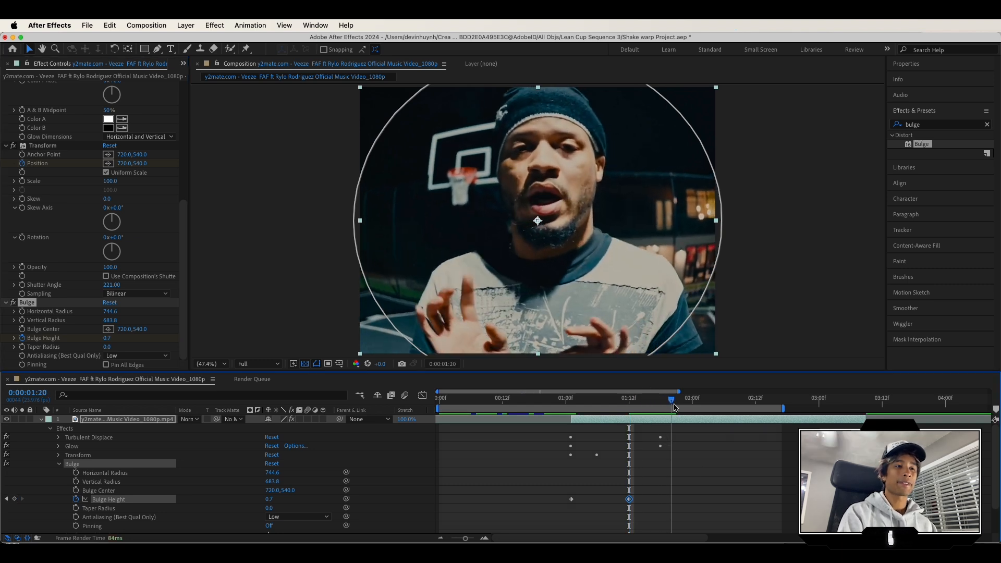
left_click(114, 340)
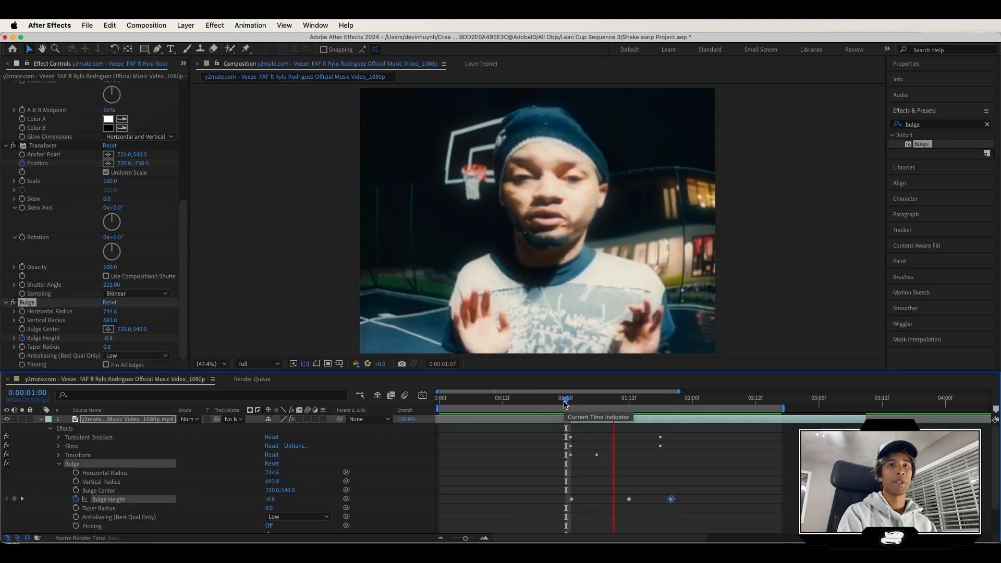
left_click_drag(667, 401, 567, 401)
key("space")
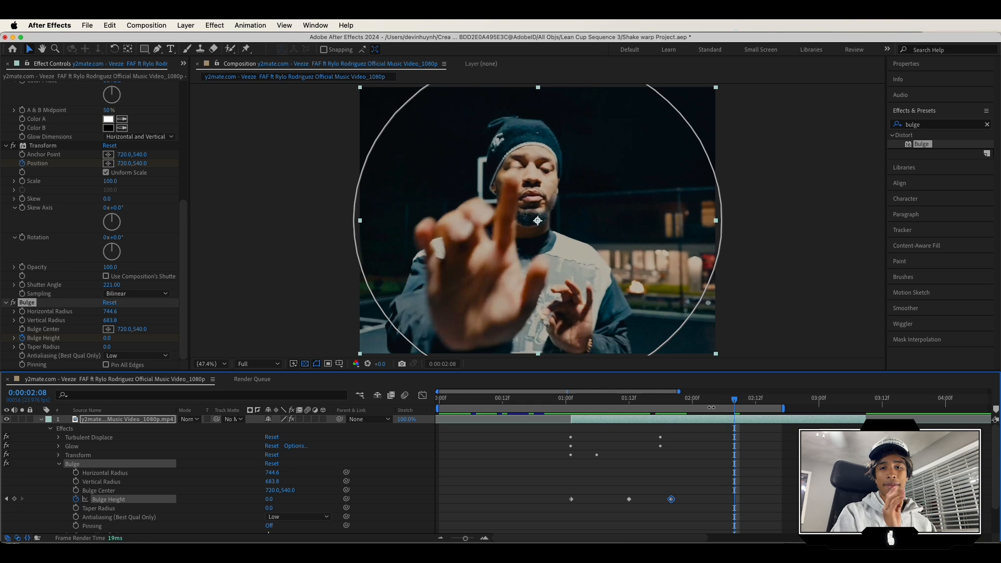
Replay the transition and move the first Bulge Height keyframe to 0:00:01:08, where the lower clip ends.
left_click_drag(736, 401, 561, 414)
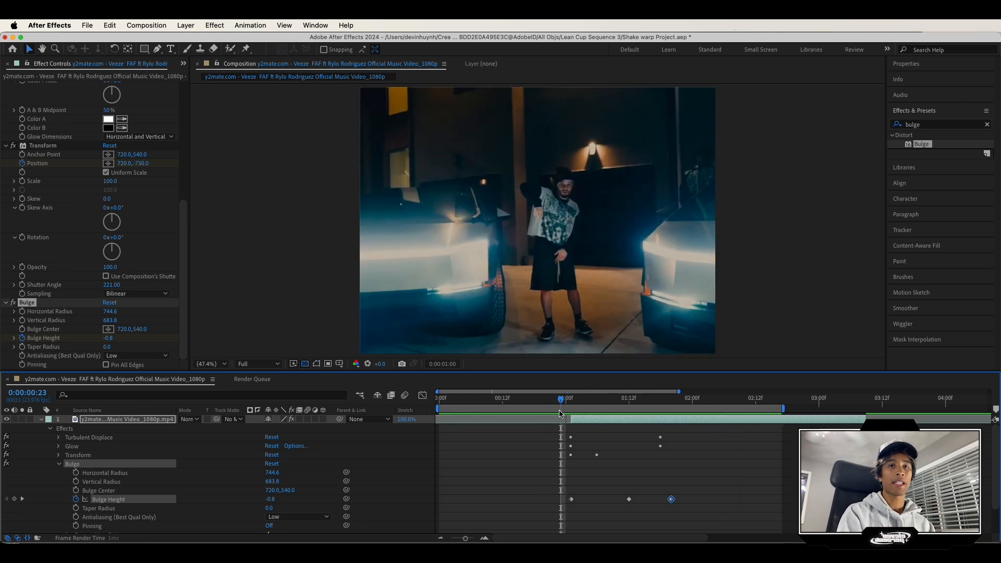
key("space")
key("space")
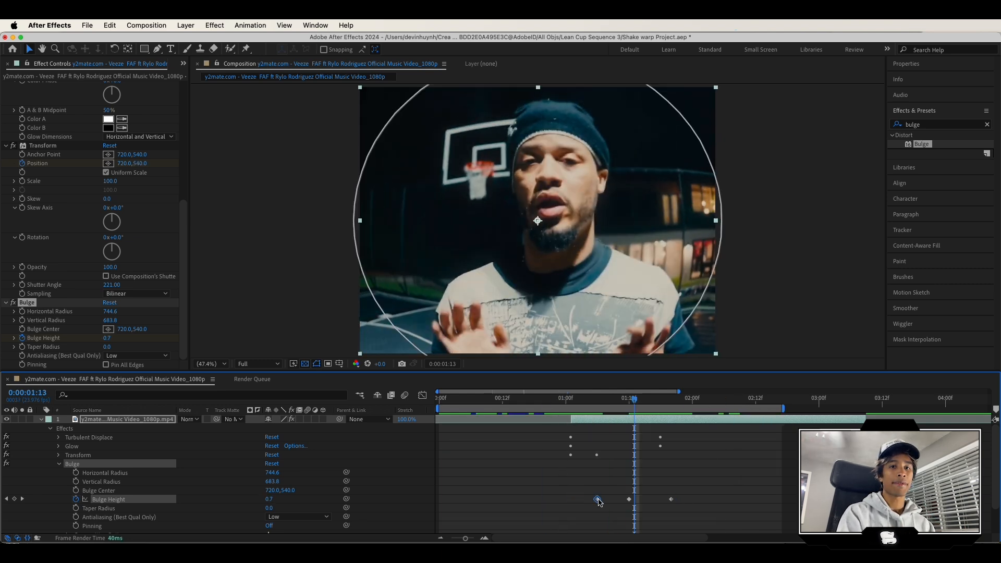
left_click_drag(634, 401, 609, 403)
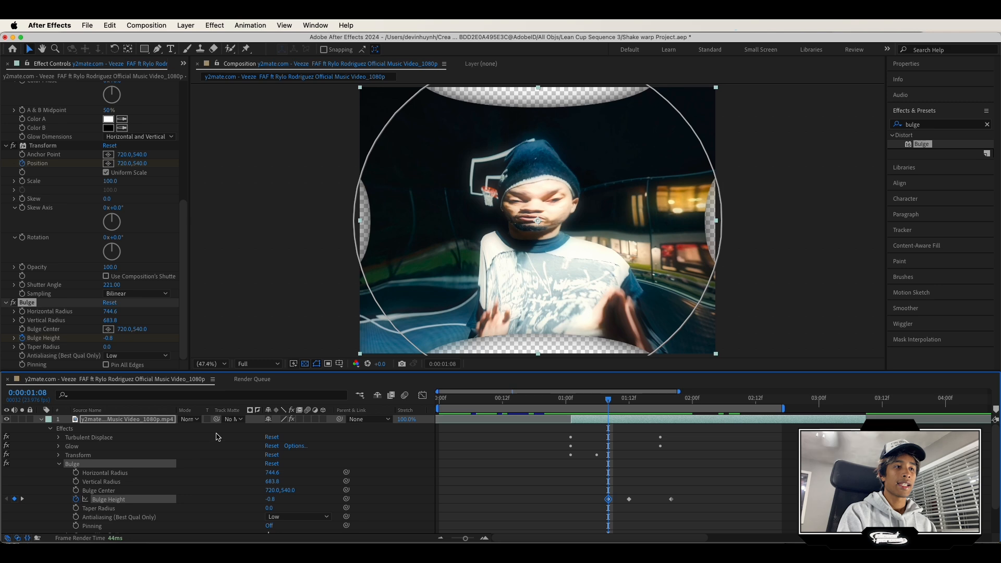
Keyframe the Transform effect's Scale at 123 at 0:00:01:09 and at 100 at 0:00:01:15, and preview the transition.
left_click(59, 455)
scroll(61, 458, "down", 2)
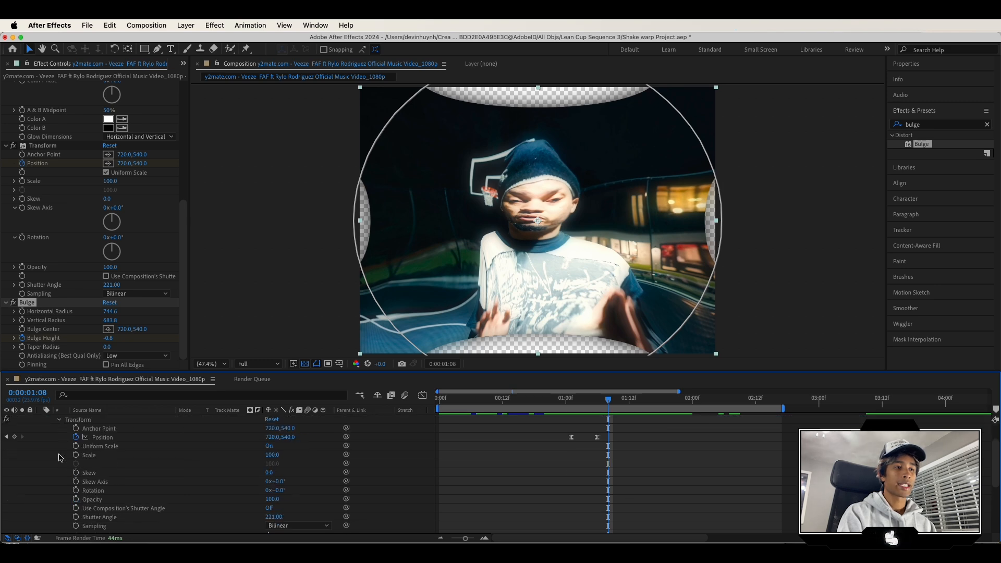
scroll(84, 454, "up", 2)
mouse_move(608, 401)
left_mouse_down()
mouse_move(650, 401)
mouse_move(614, 400)
left_mouse_up()
left_click(75, 490)
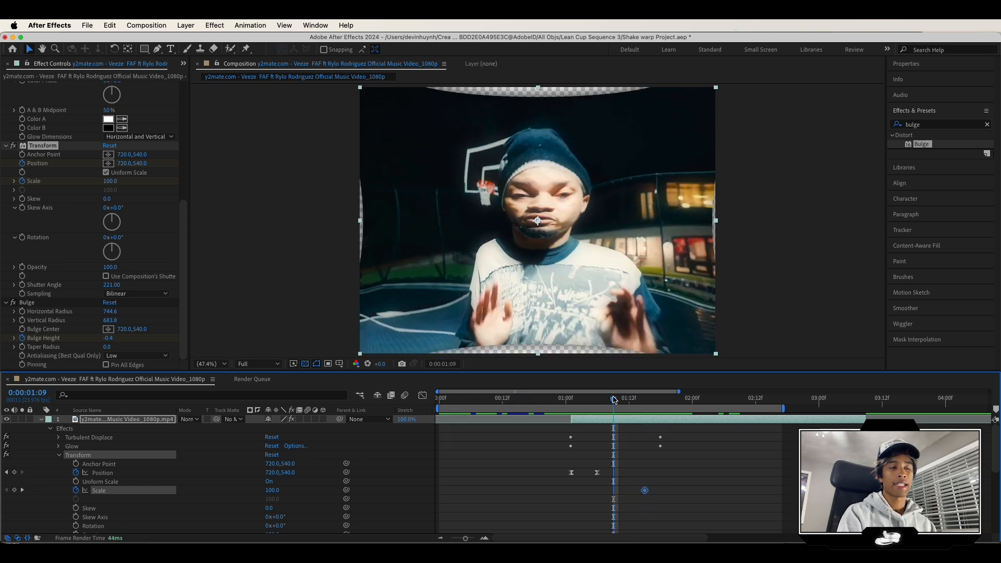
left_click_drag(110, 181, 167, 203)
key("space")
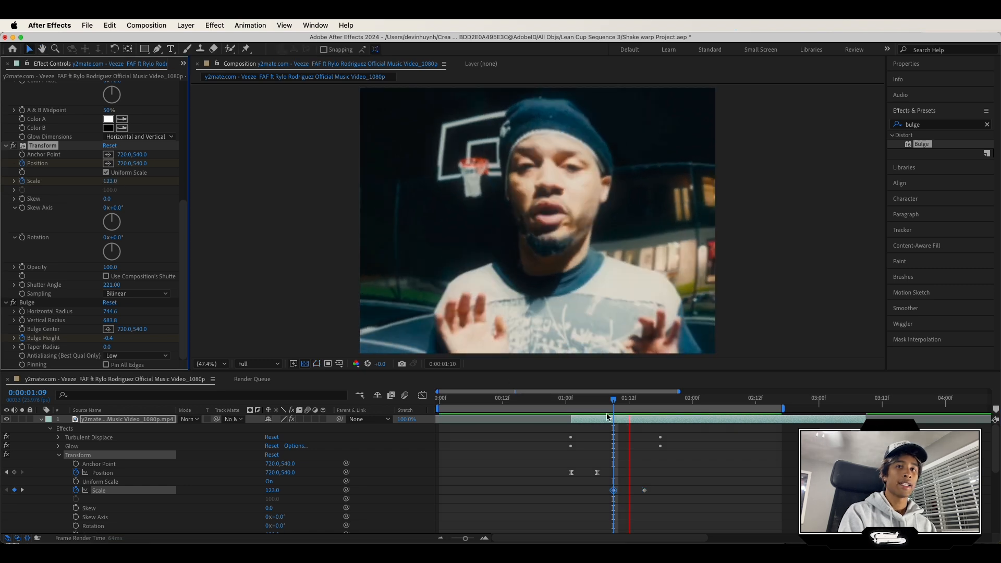
left_click(592, 400)
key("space")
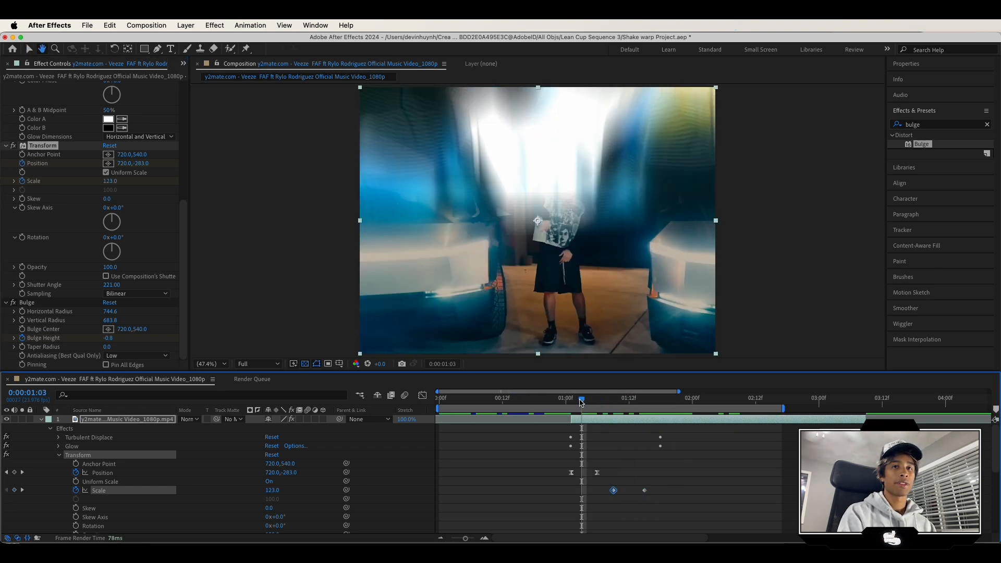
key("space")
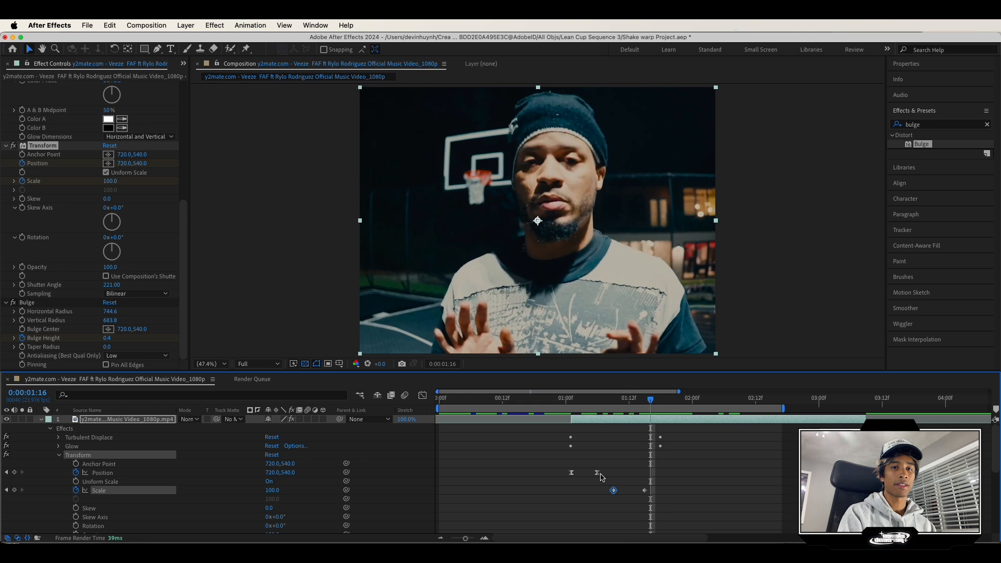
Move the first Bulge Height keyframe back to the upper clip's start at 0:00:01:01 and replay the transition.
left_click(600, 472)
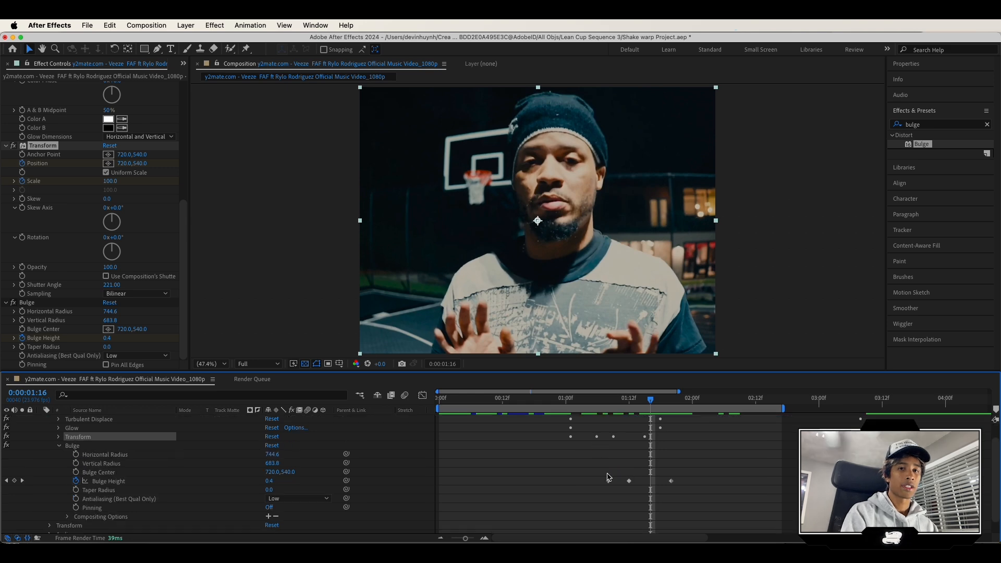
left_click_drag(598, 480, 573, 481)
left_click_drag(566, 399, 563, 400)
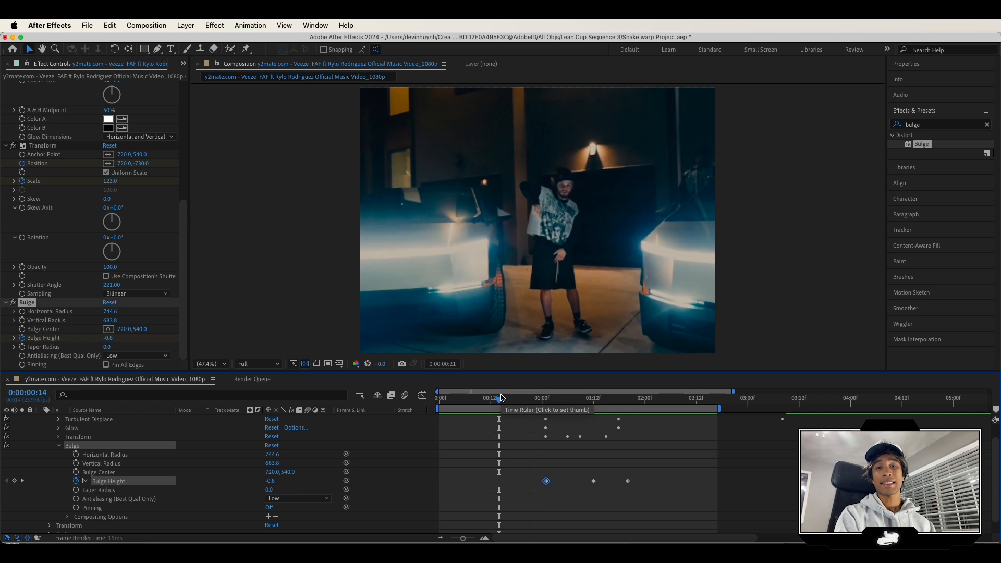
key("space")
key("space")
key("space")
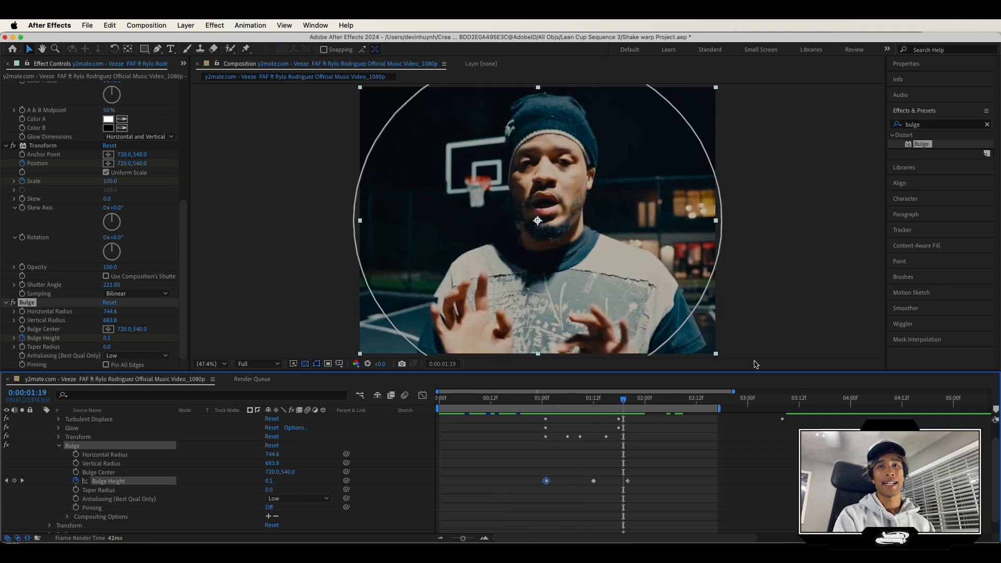
Find the VR Chromatic Aberrations effect and apply it to the upper clip.
left_click(921, 125)
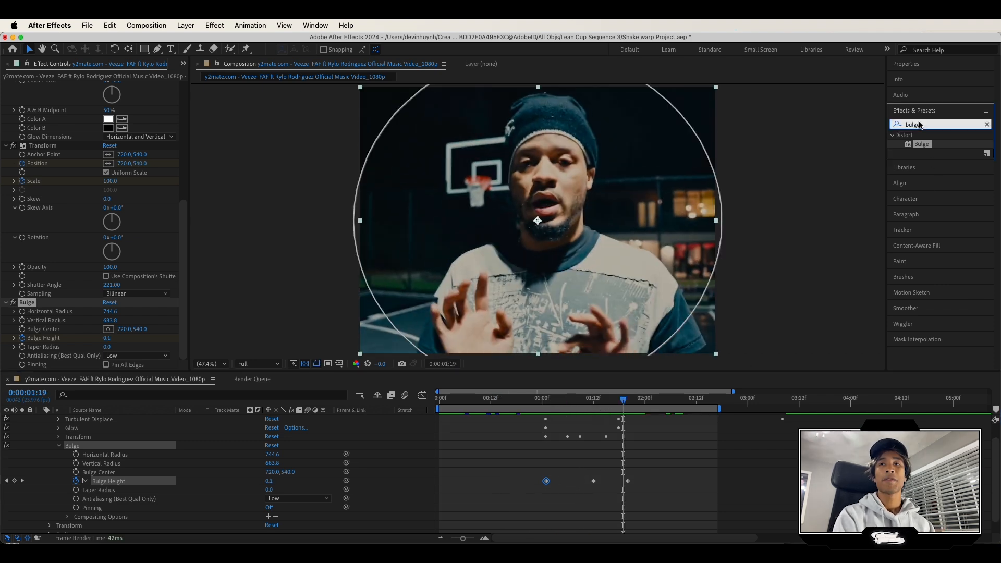
type("vr")
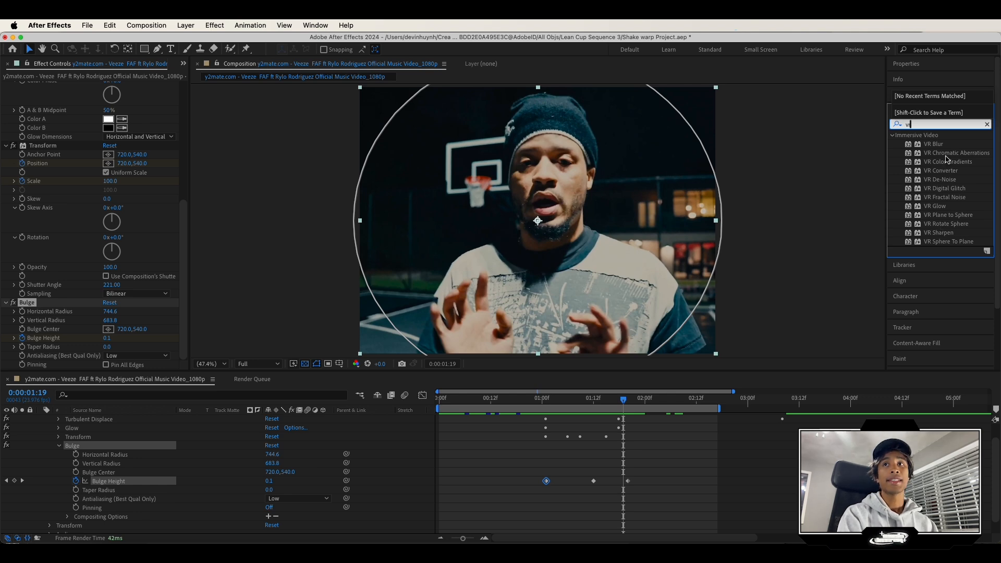
left_click_drag(946, 153, 587, 268)
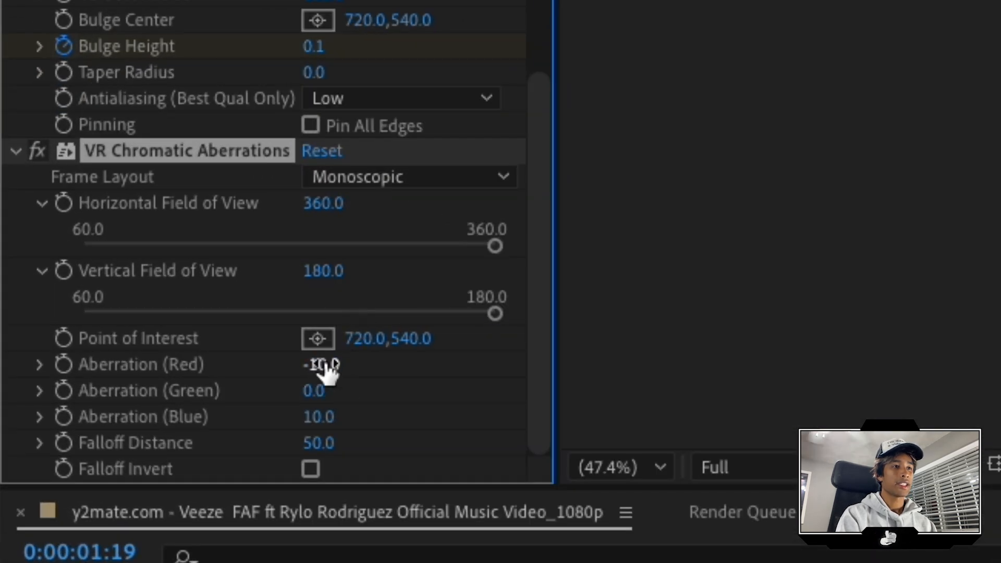
Set Aberration (Red) to -6 and Aberration (Blue) to 6 in VR Chromatic Aberrations.
left_click(323, 364)
type("-6")
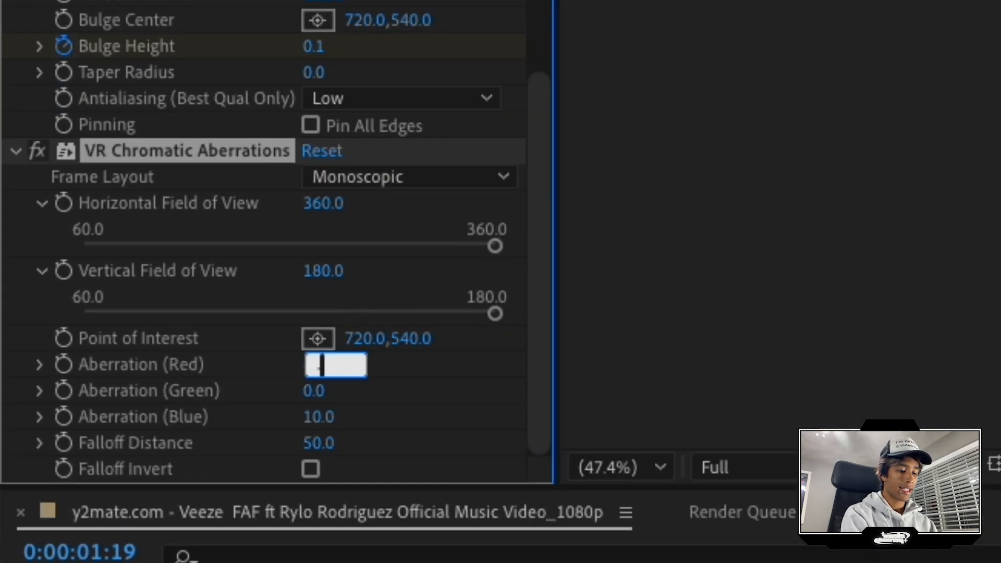
left_click(322, 417)
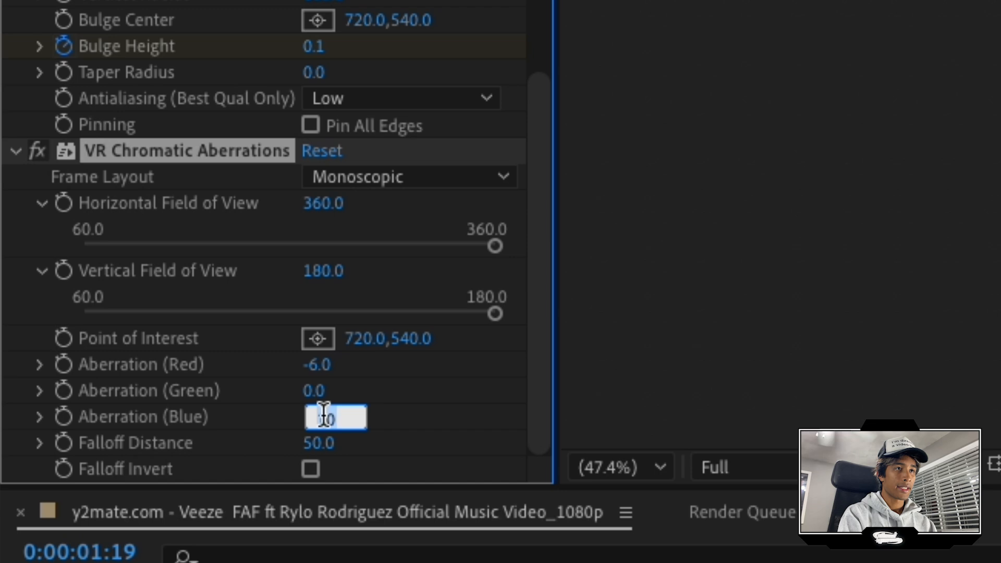
type("6")
key("Return")
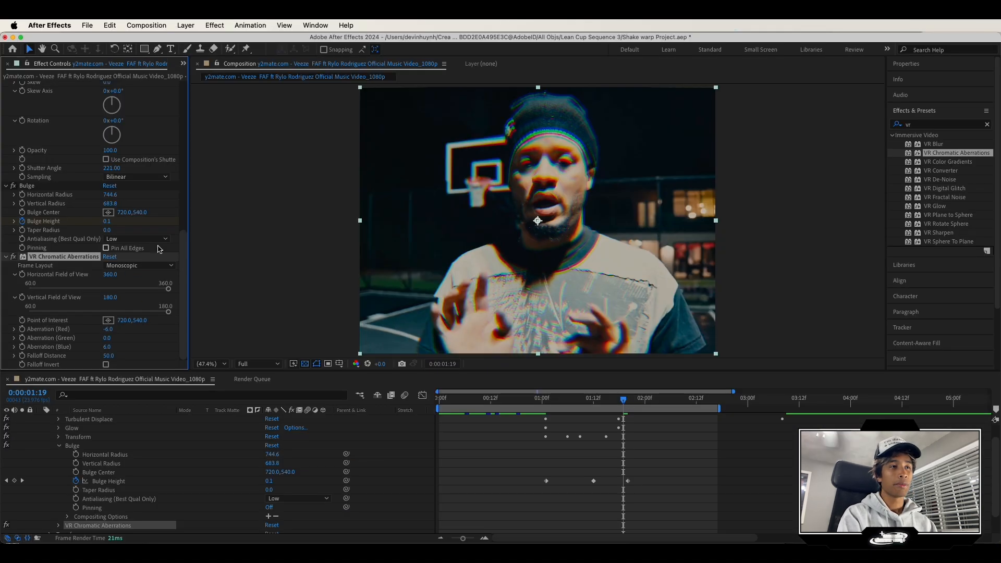
Reorder the effect stack so VR Chromatic Aberrations sits between Turbulent Displace and Glow.
scroll(86, 237, "up", 5)
scroll(54, 254, "up", 3)
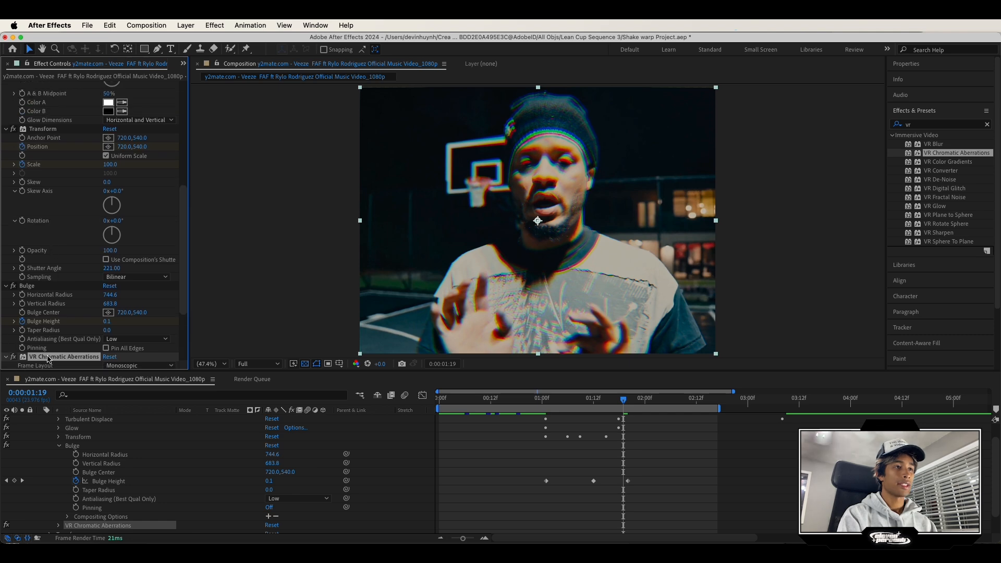
scroll(36, 76, "up", 10)
left_click_drag(36, 77, 32, 128)
Start keyframes for Aberration (Red) at -6 and Aberration (Blue) at 6 at 0:00:01:06.
mouse_move(553, 404)
left_mouse_down()
mouse_move(448, 406)
mouse_move(586, 406)
mouse_move(571, 401)
left_mouse_up()
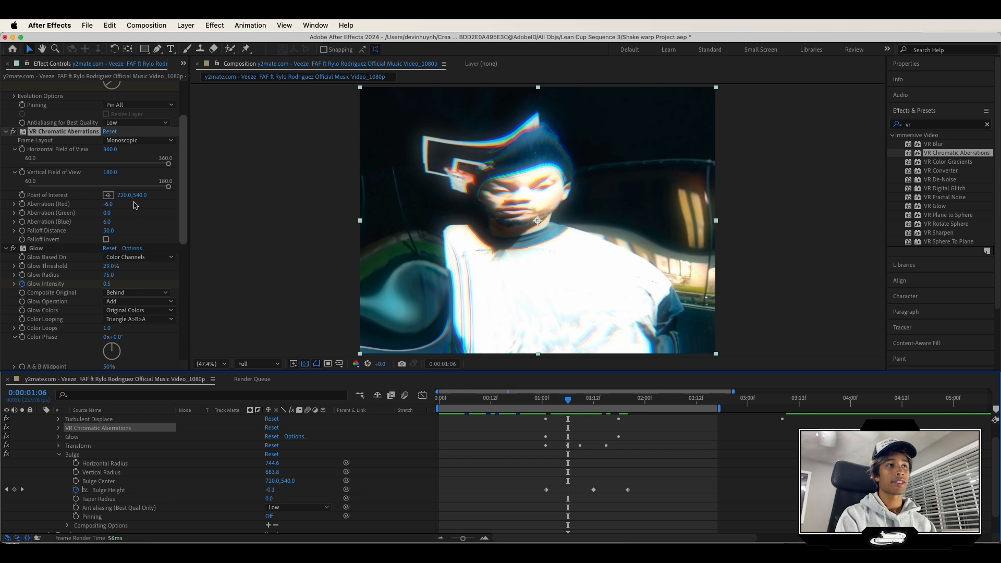
mouse_move(571, 401)
left_mouse_down()
mouse_move(550, 401)
mouse_move(569, 404)
left_mouse_up()
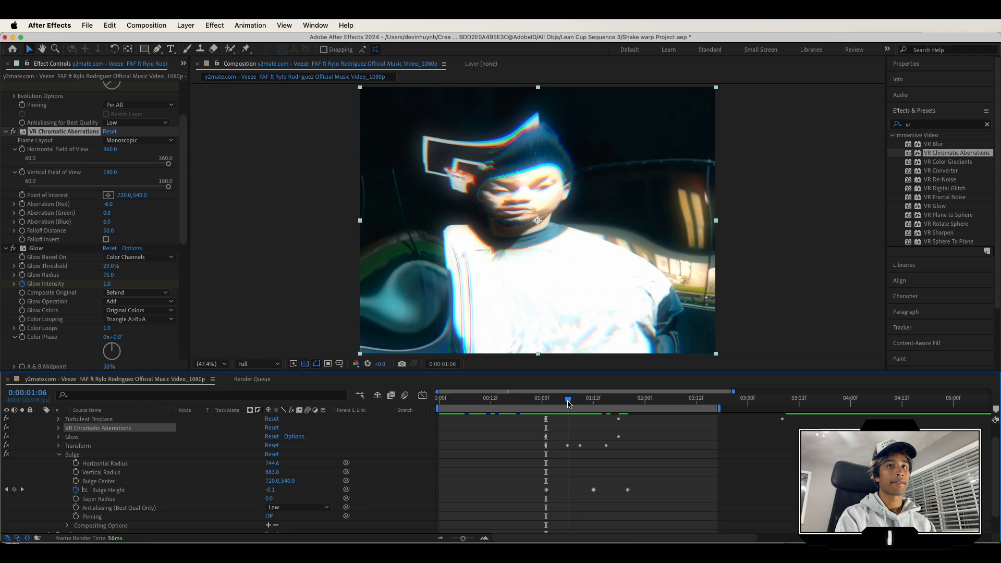
left_click(23, 207)
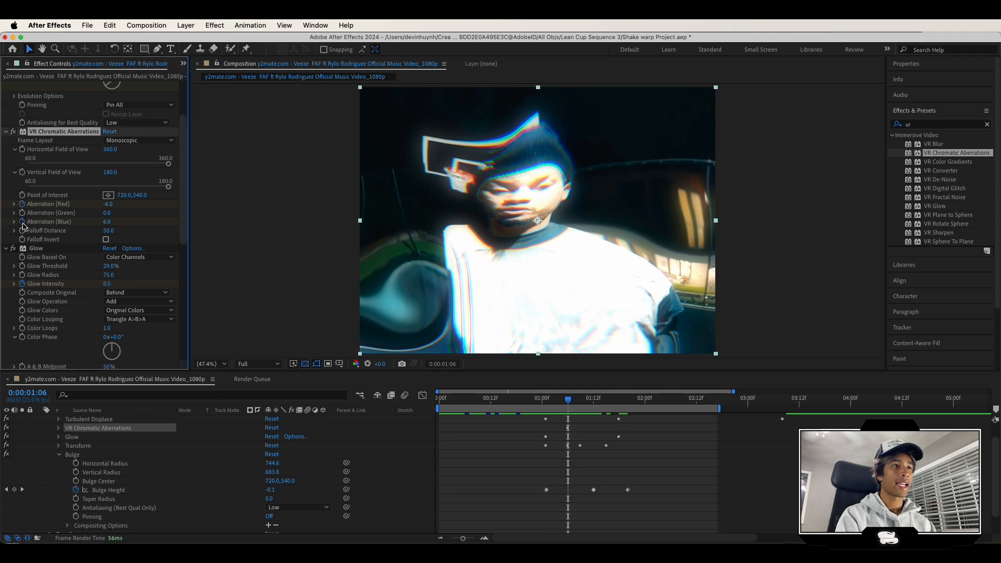
Keyframe Aberration (Red) and Aberration (Blue) at 0 at 0:00:01:19, and preview the transition.
left_click_drag(570, 404, 625, 405)
left_click(119, 206)
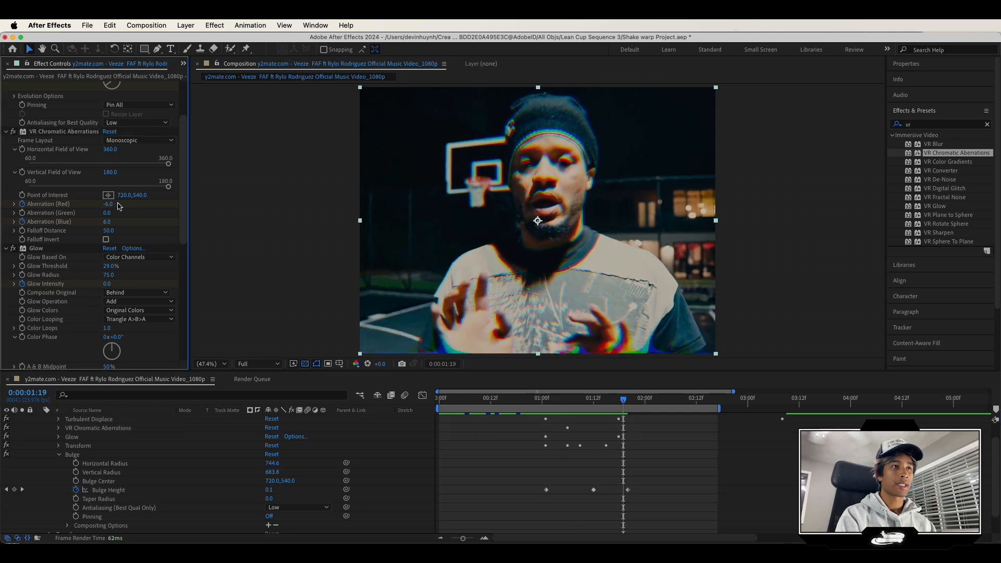
type("0")
key("Return")
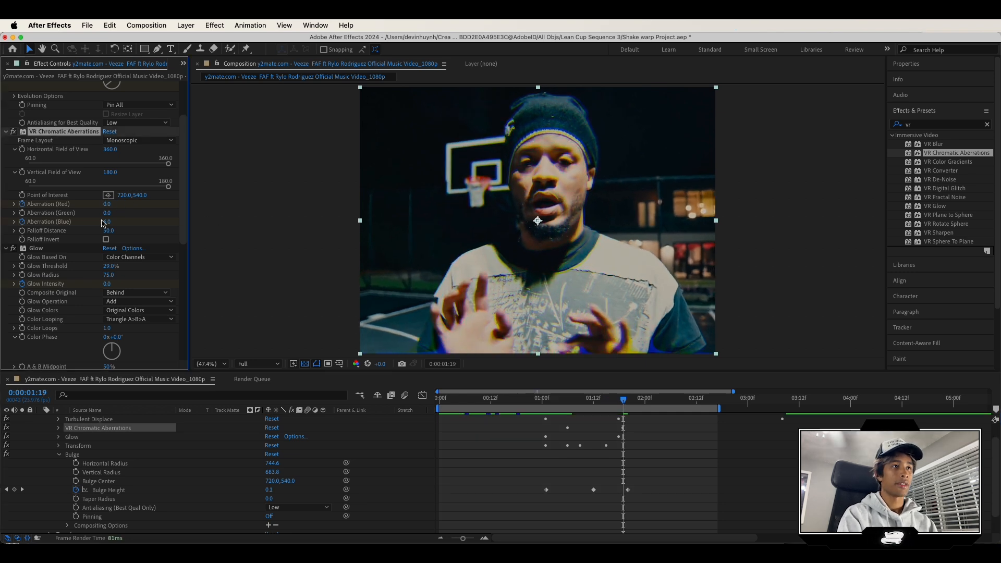
type("0")
key("Return")
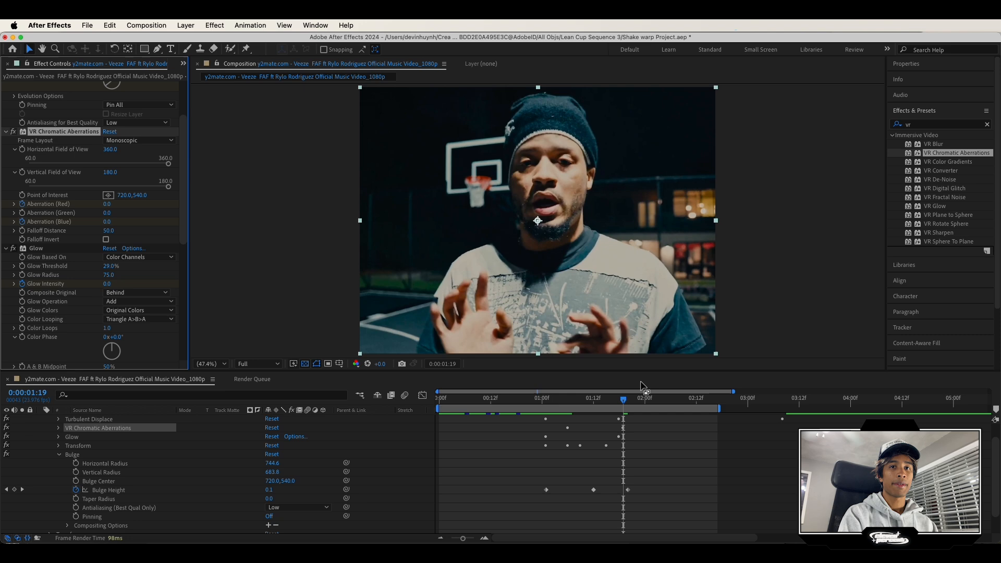
key("space")
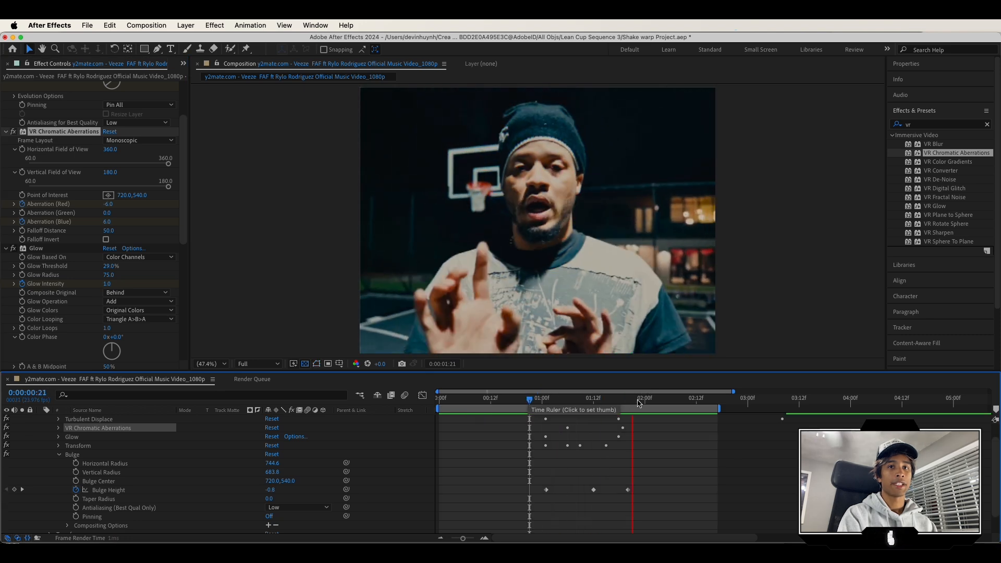
left_click(461, 401)
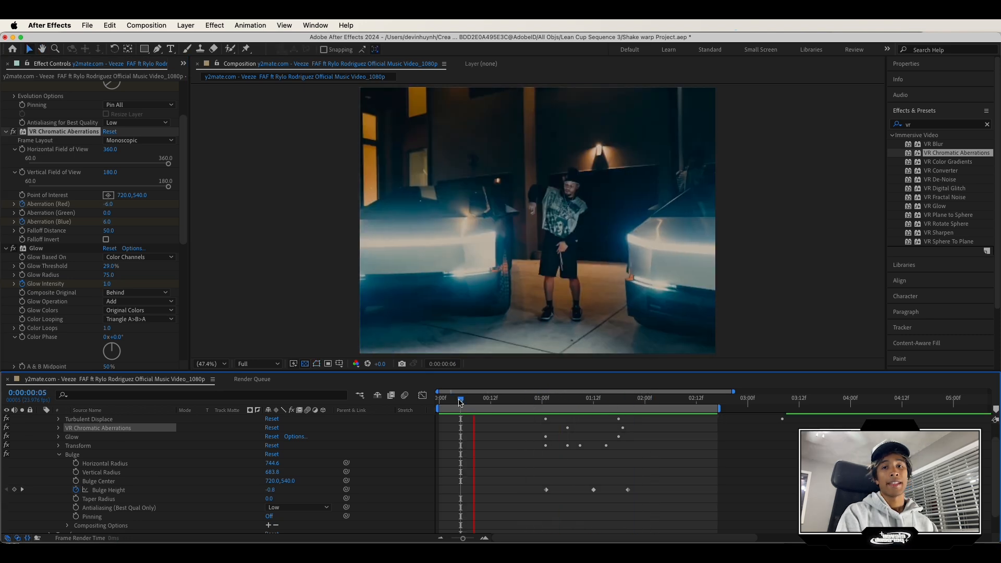
left_click(598, 400)
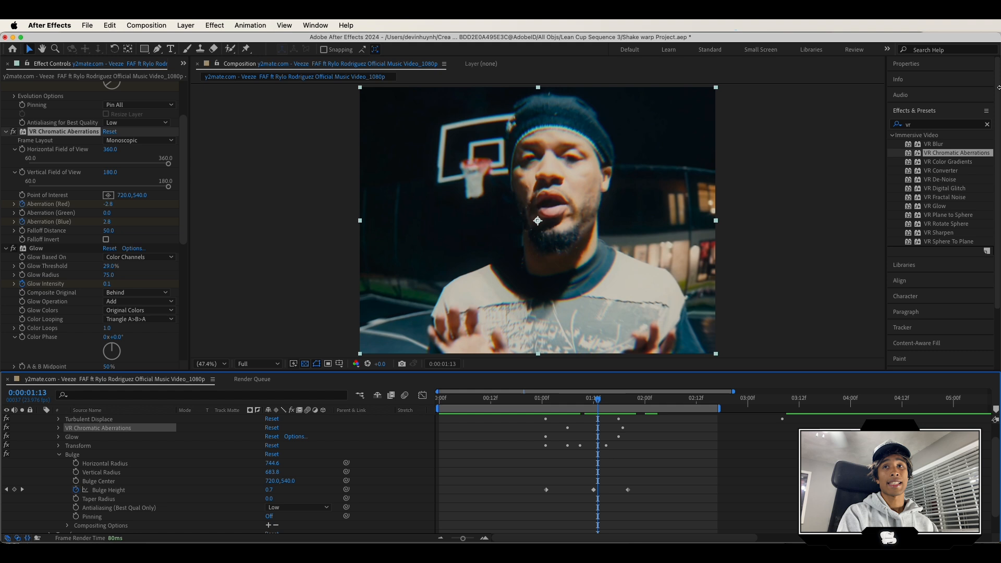
Find the Lumetri Color effect and apply it to the upper clip.
left_click(925, 125)
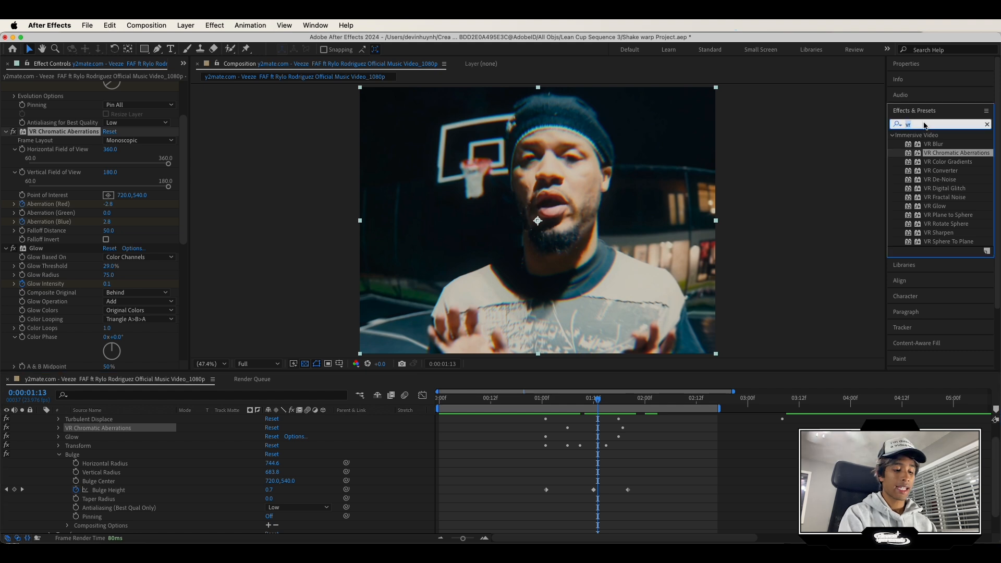
type("lum")
left_click_drag(948, 210, 352, 188)
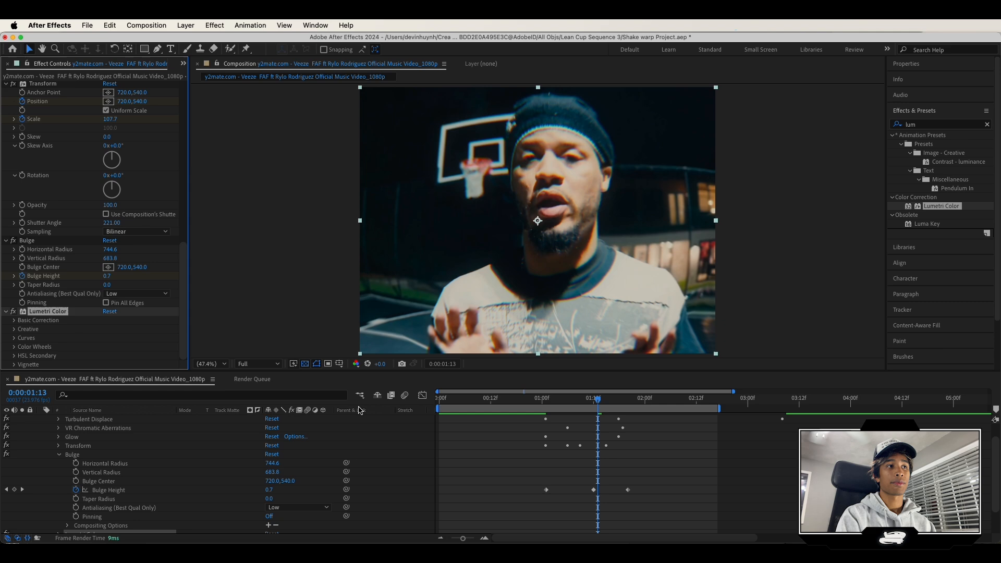
Start keyframes for Lumetri Color's Temperature at 0 and neutral Split Toning at 0:00:01:22.
left_click_drag(588, 398, 547, 400)
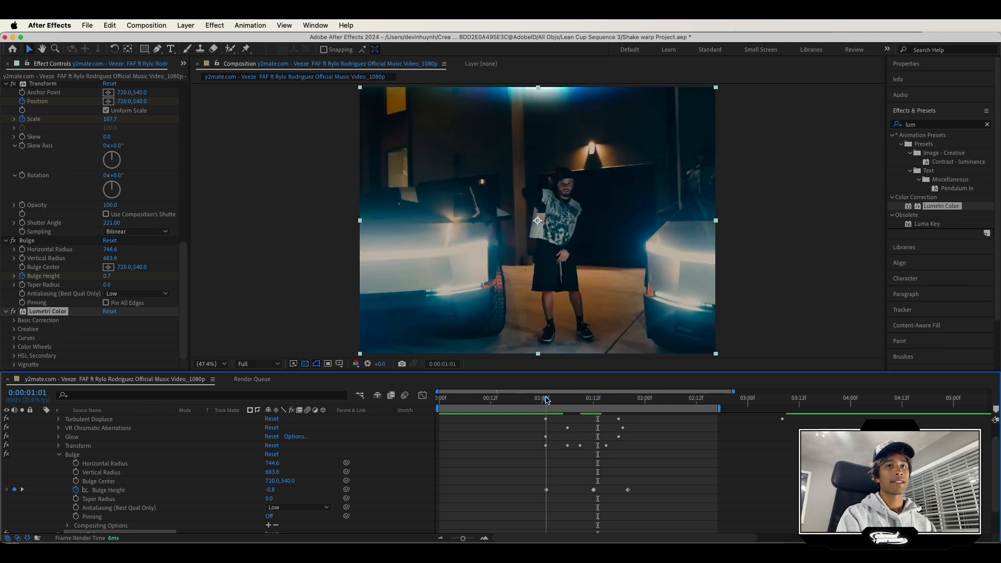
left_click_drag(551, 407, 637, 407)
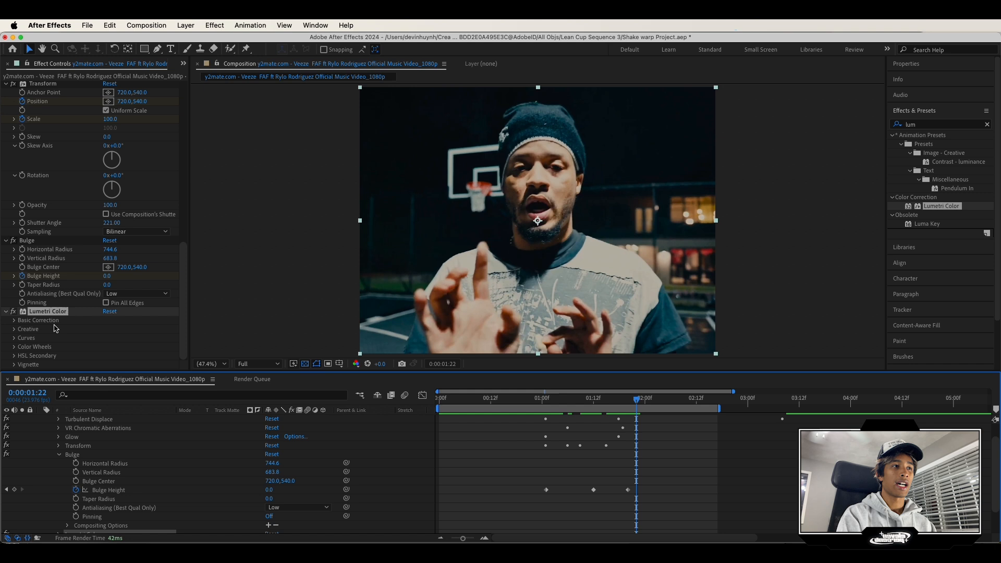
left_click(14, 320)
scroll(11, 323, "down", 4)
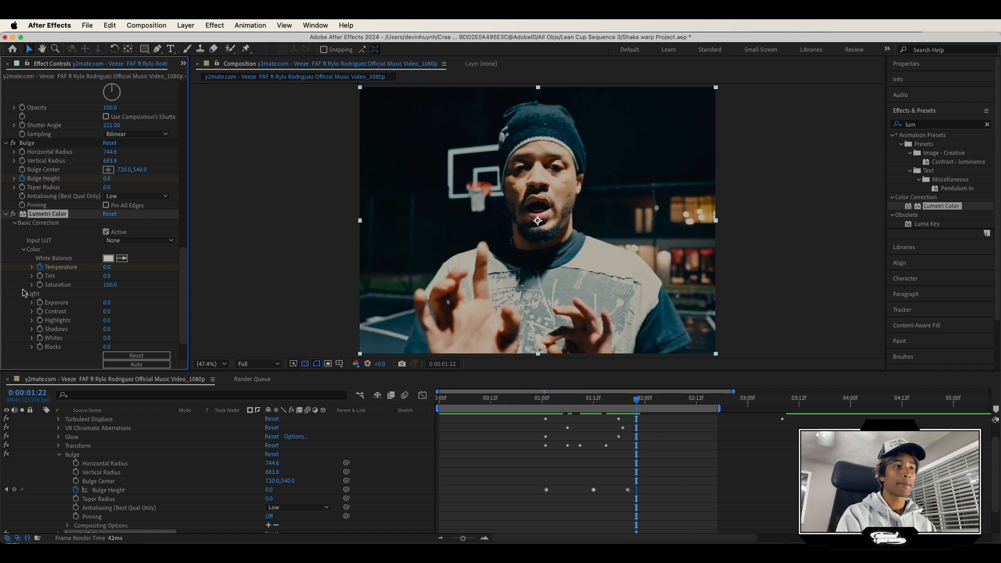
left_click(15, 223)
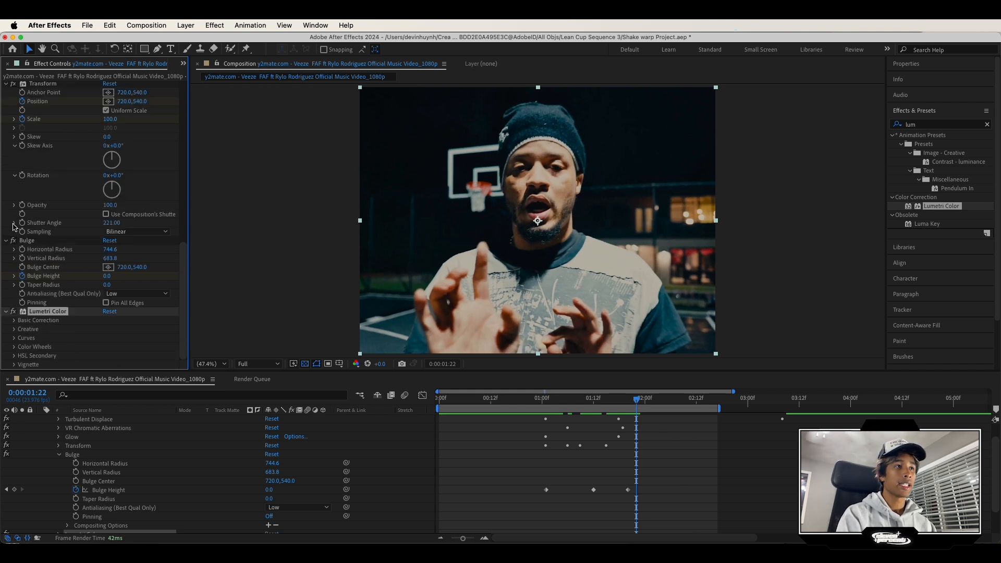
left_click(13, 331)
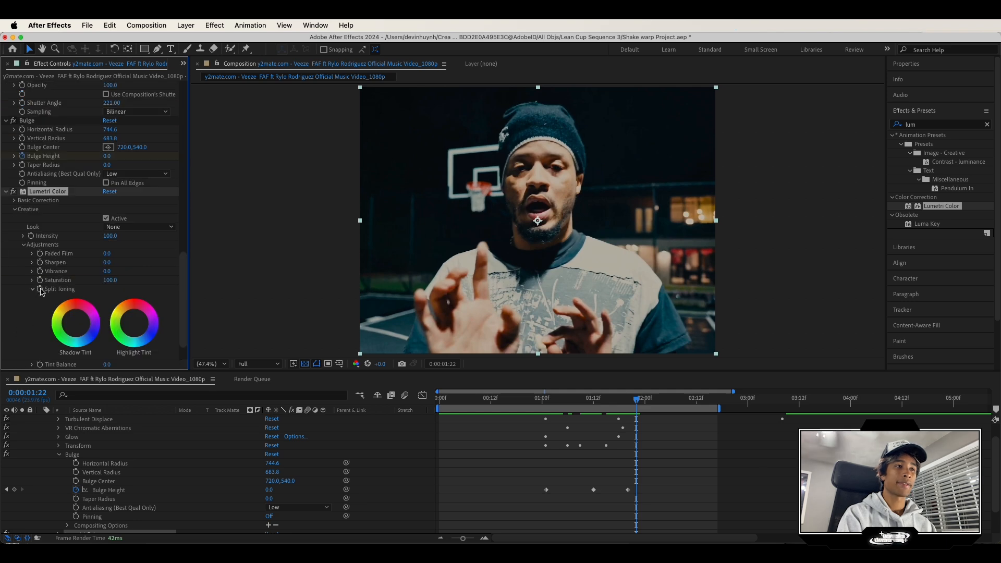
At 0:00:01:04, tint the Lumetri Color Split Toning shadows and highlights blue and set Temperature to -100.
left_click_drag(635, 397, 557, 398)
left_click(80, 339)
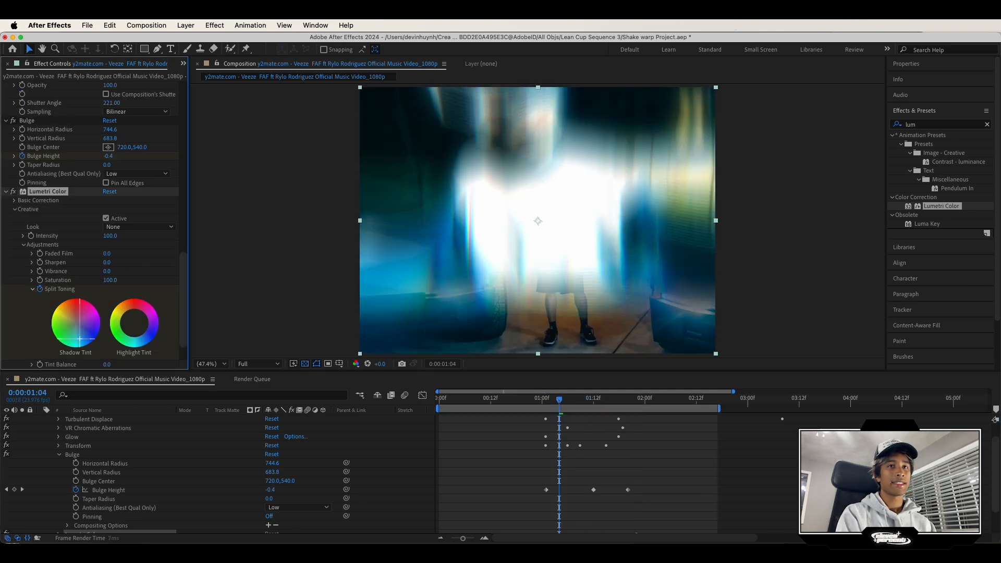
left_click(141, 339)
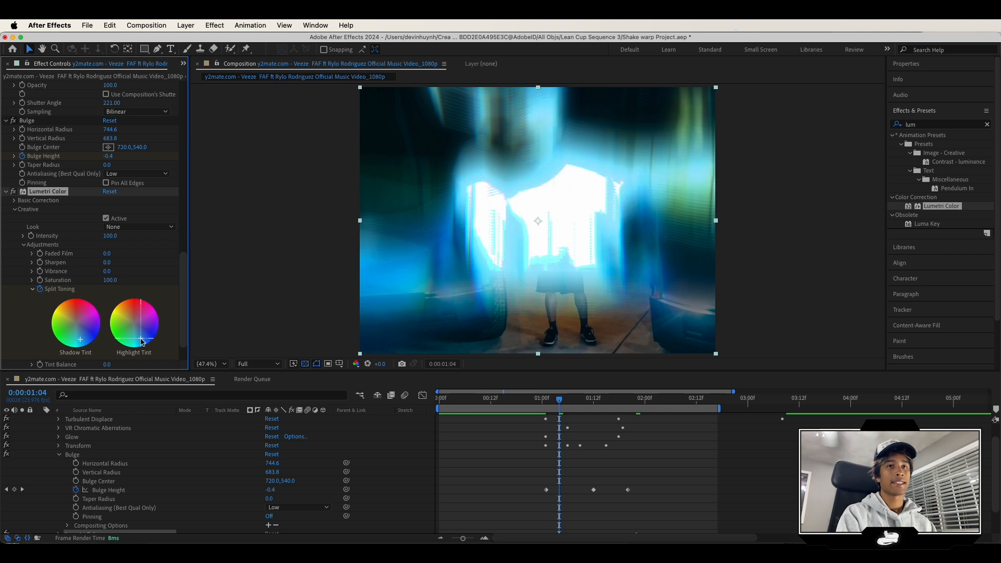
left_click(15, 200)
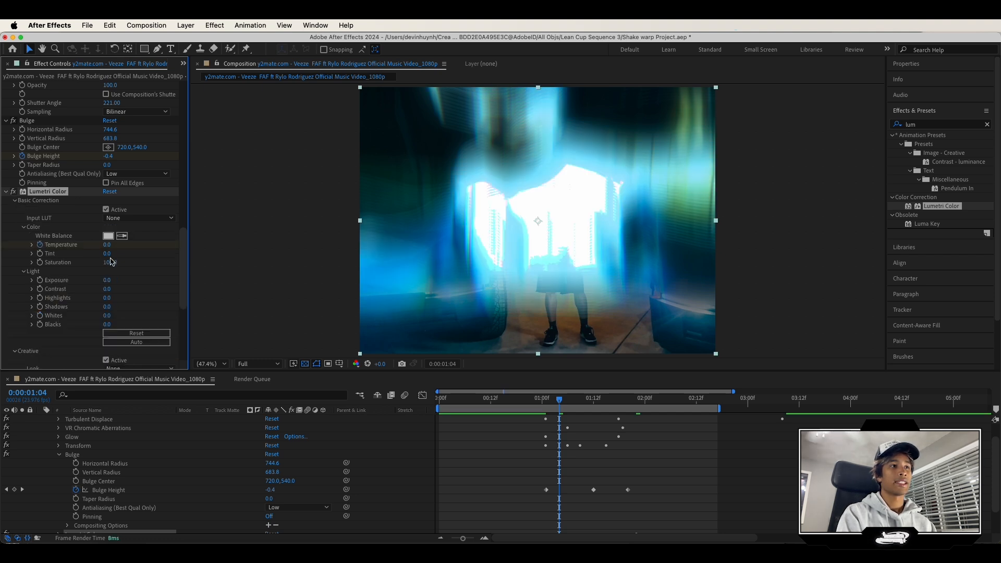
left_click_drag(107, 245, 52, 237)
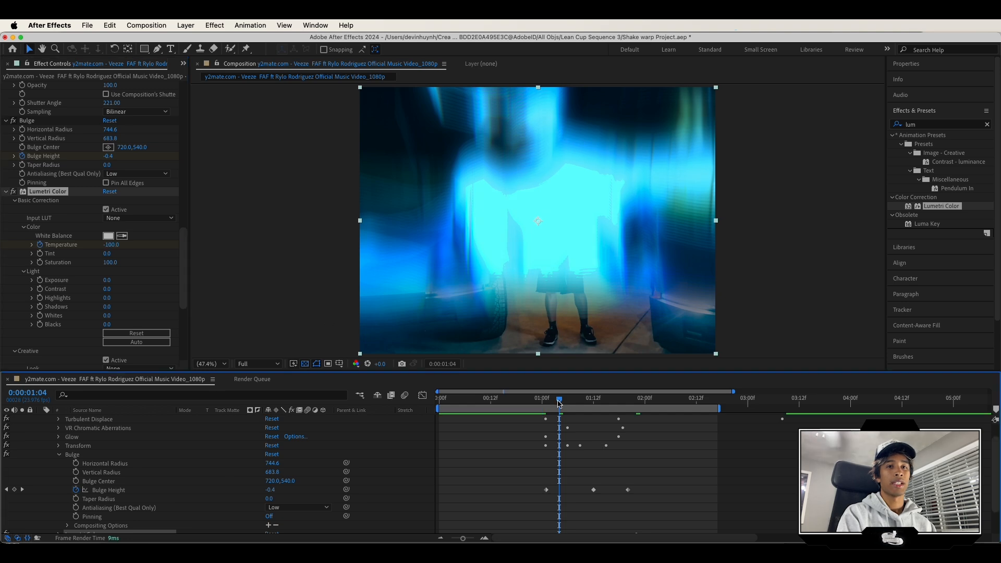
Play back the warp transition from several points before the cut and from the beginning of the composition to check the blue tint.
left_click(542, 399)
key("space")
mouse_move(541, 400)
left_mouse_down()
mouse_move(659, 399)
mouse_move(530, 399)
left_mouse_up()
key("space")
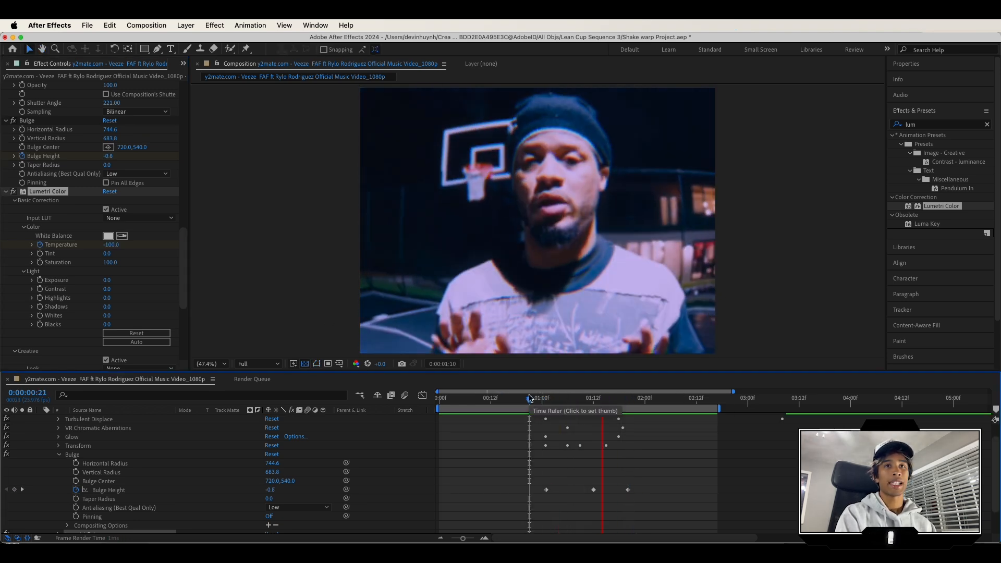
left_click(469, 398)
key("space")
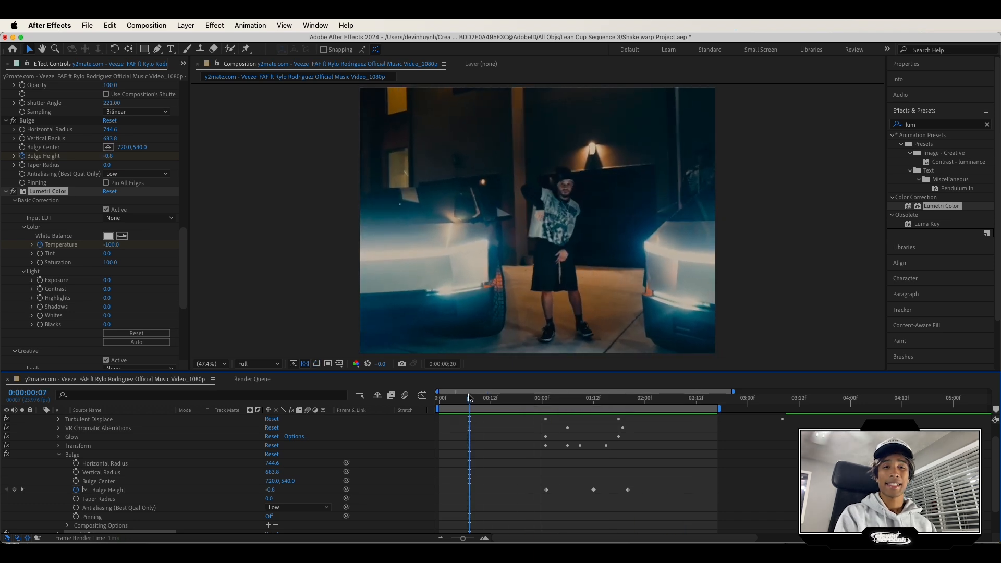
left_click_drag(657, 403, 386, 407)
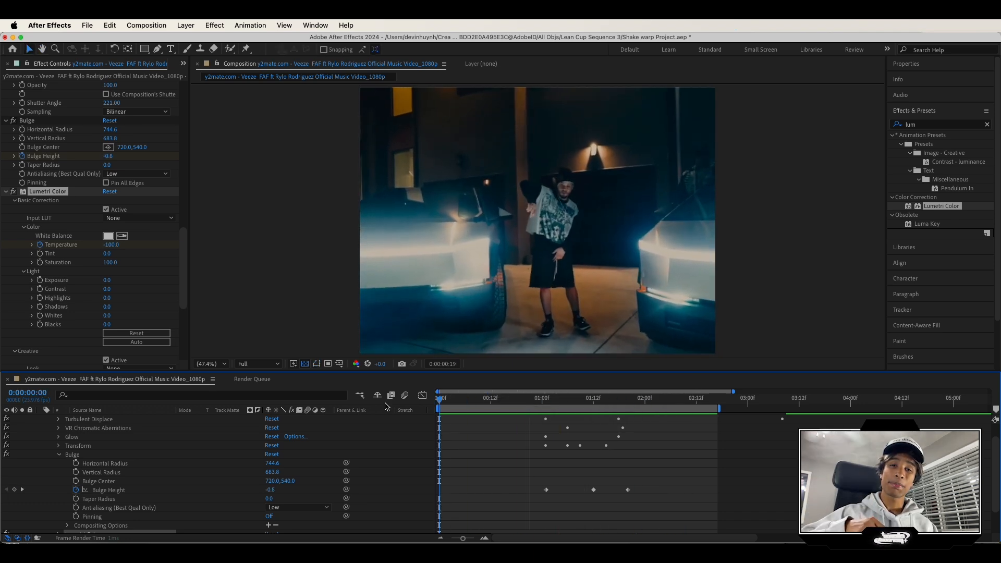
key("space")
key("space")
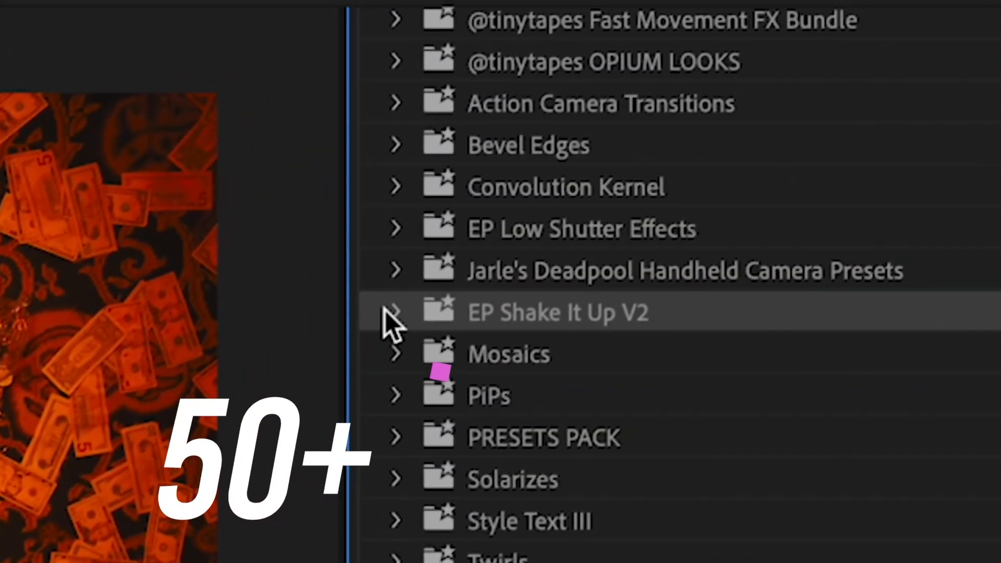
In Premiere Pro, apply an EP Shake It Up V2 Heavy preset to the adjustment layer above the clips and preview the sequence.
left_click(554, 168)
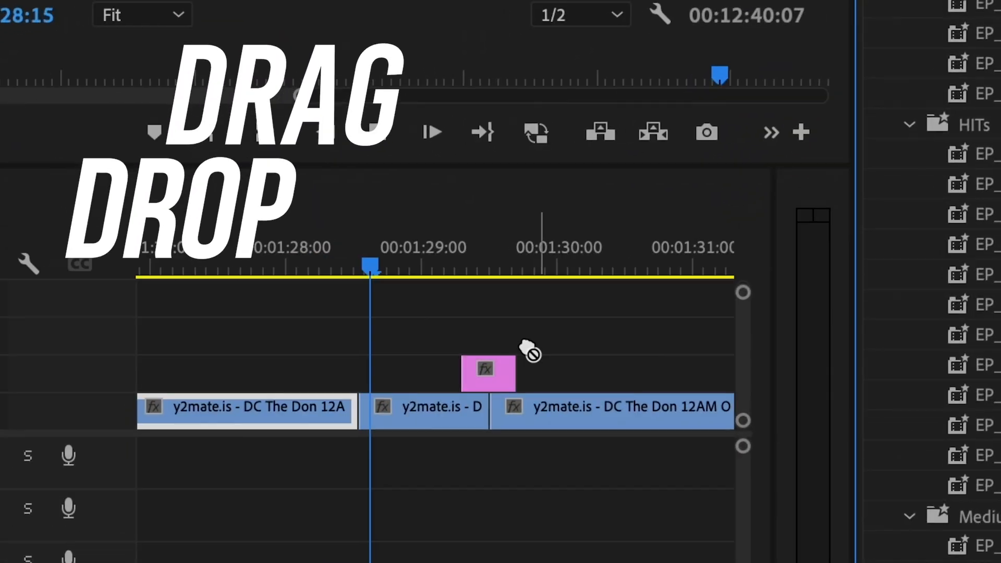
left_click_drag(530, 351, 471, 521)
key("space")
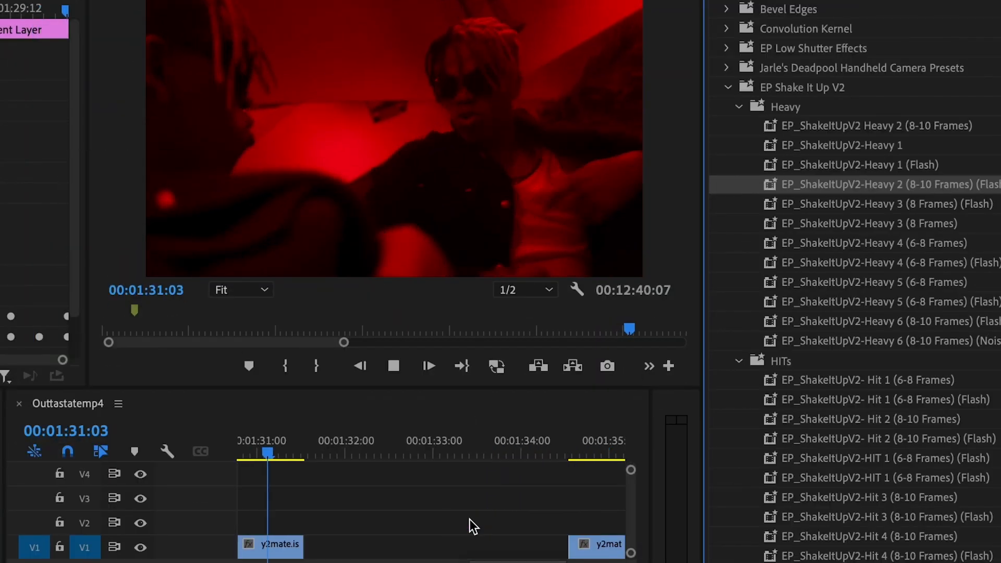